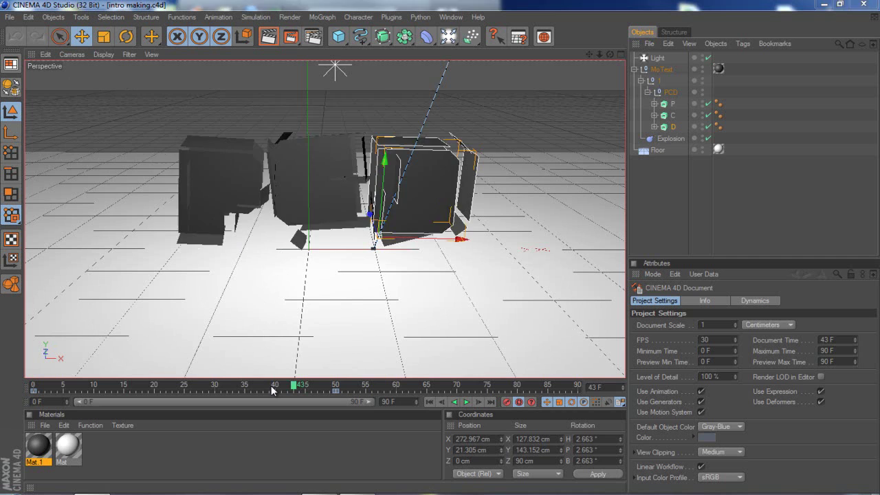
Scrub the existing explosion animation and render a preview of frame 34
drag(272, 390, 228, 386)
click(243, 387)
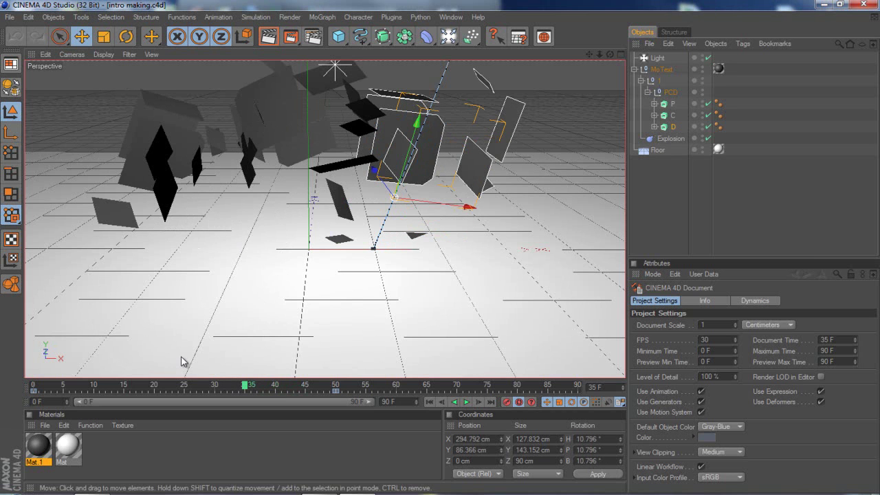
drag(58, 389, 179, 389)
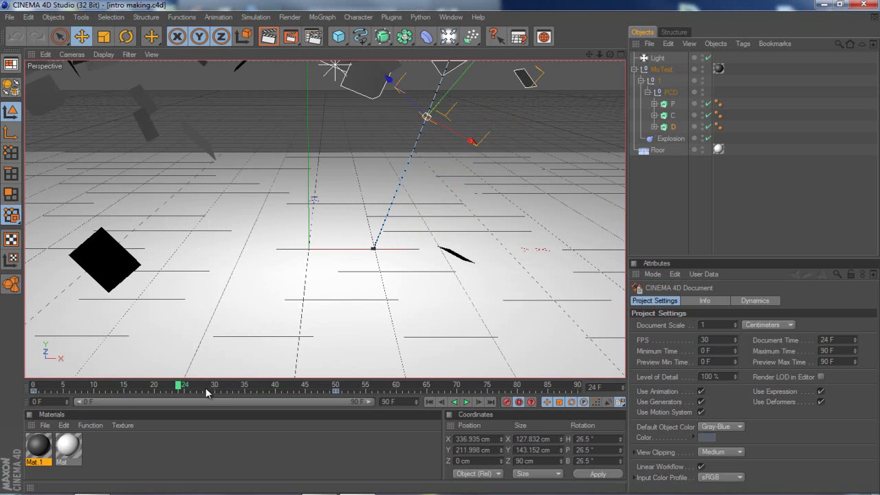
key(F8)
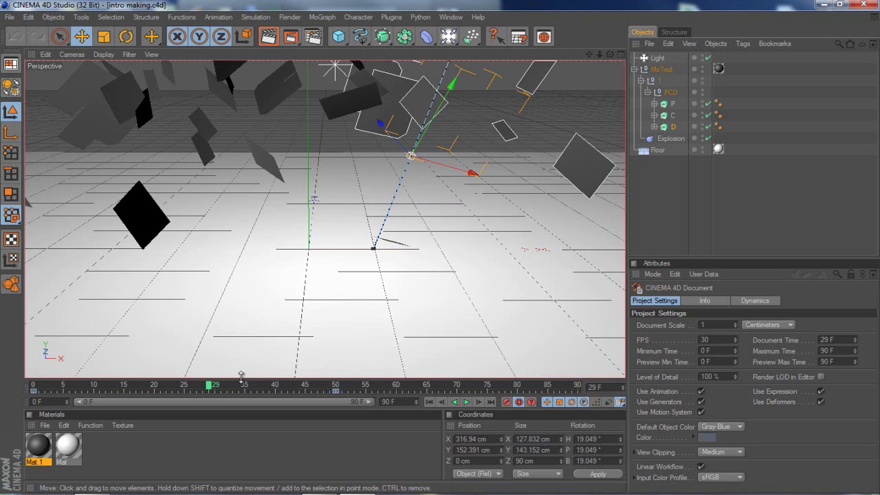
click(240, 385)
click(268, 36)
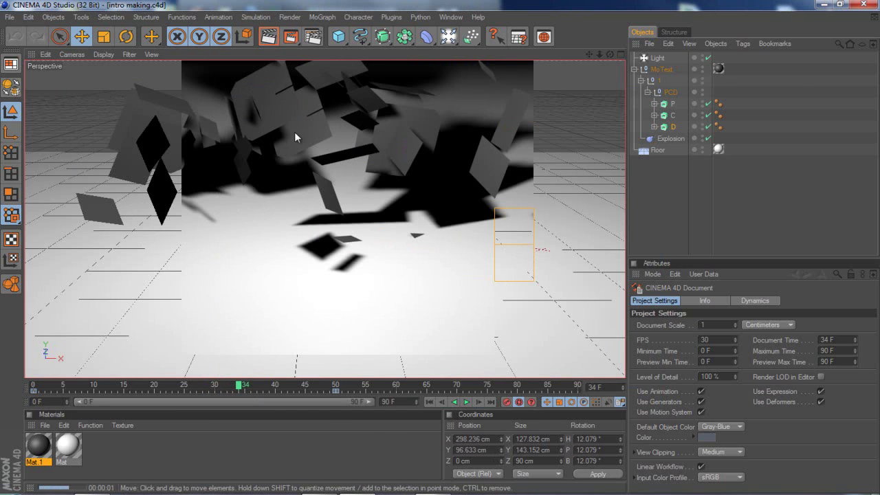
Preview-render frames 45 and 50, then return the timeline to frame 0
drag(262, 386, 305, 386)
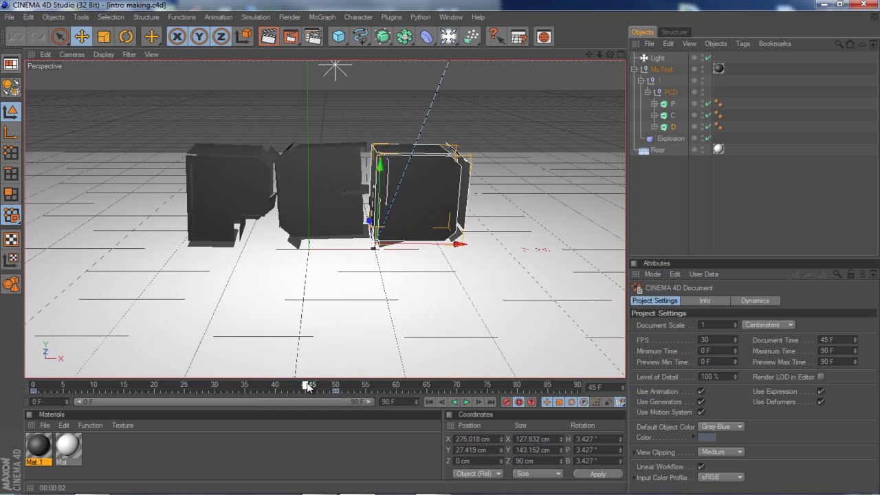
click(273, 41)
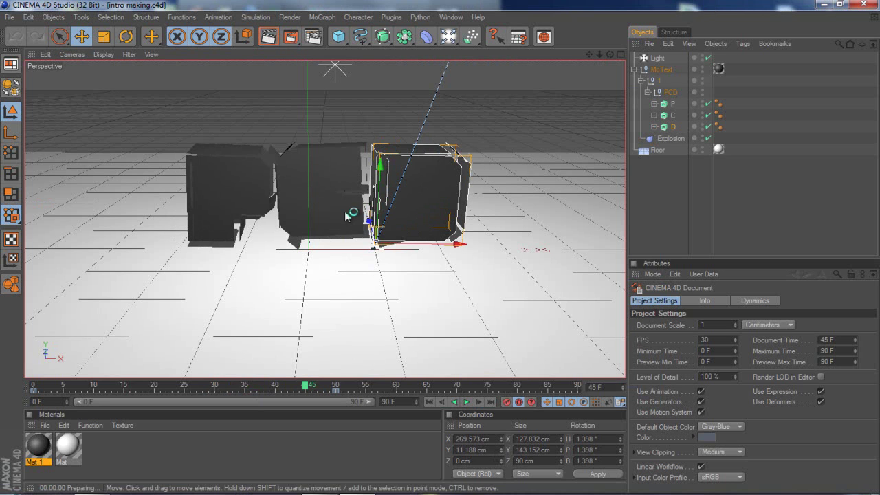
click(335, 386)
click(267, 37)
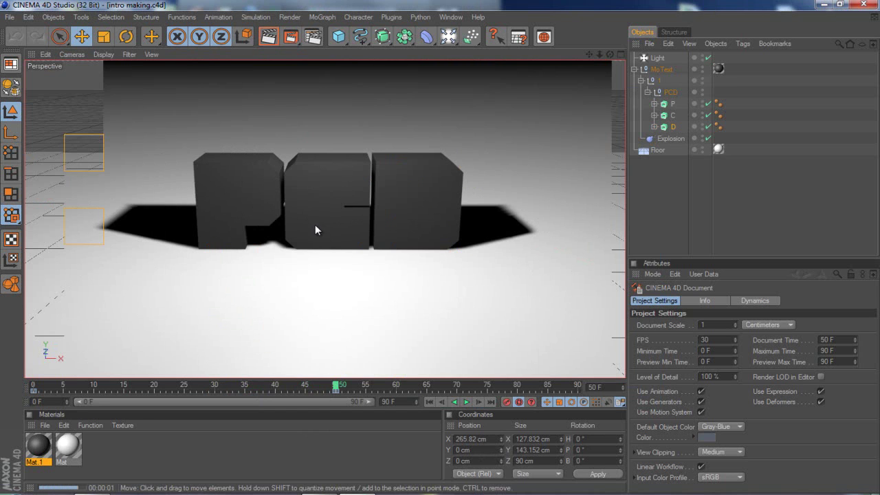
click(378, 387)
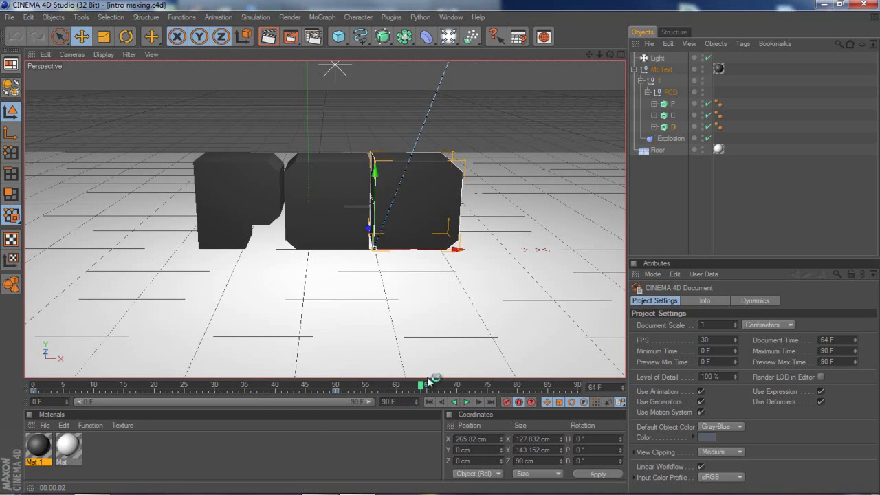
click(335, 386)
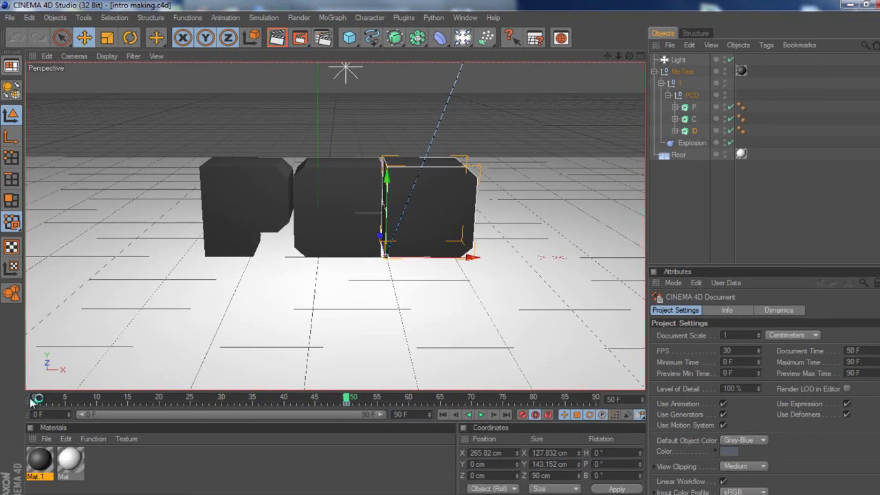
click(35, 387)
Start a new empty scene and bring up its render settings
click(14, 23)
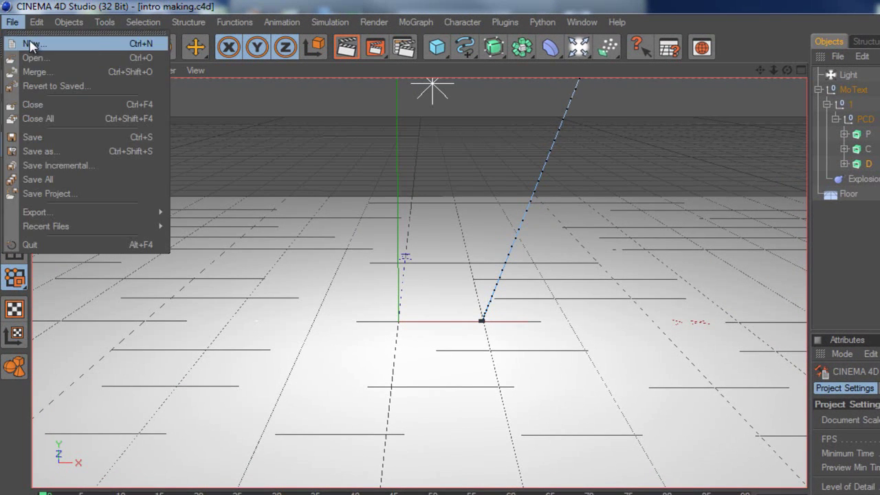
click(30, 35)
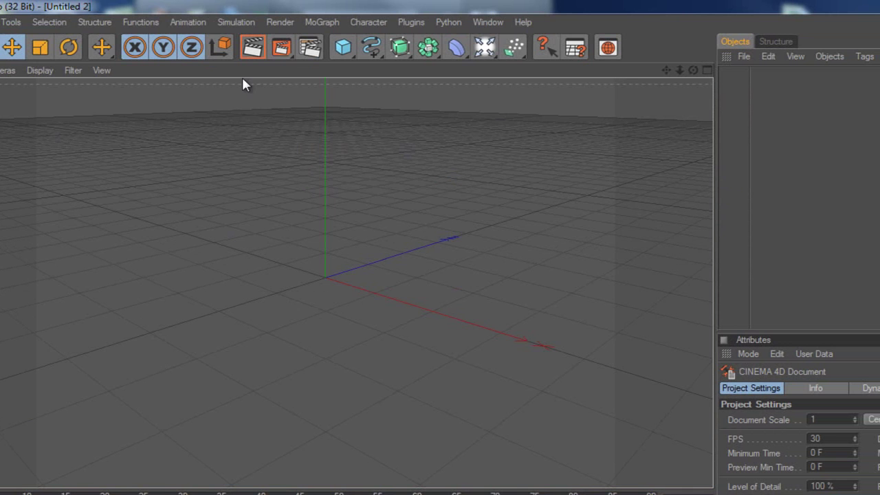
click(305, 49)
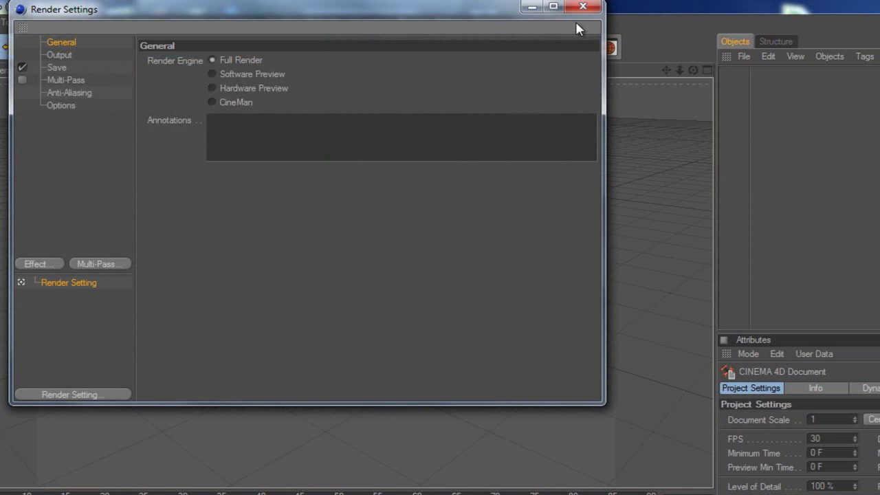
click(581, 8)
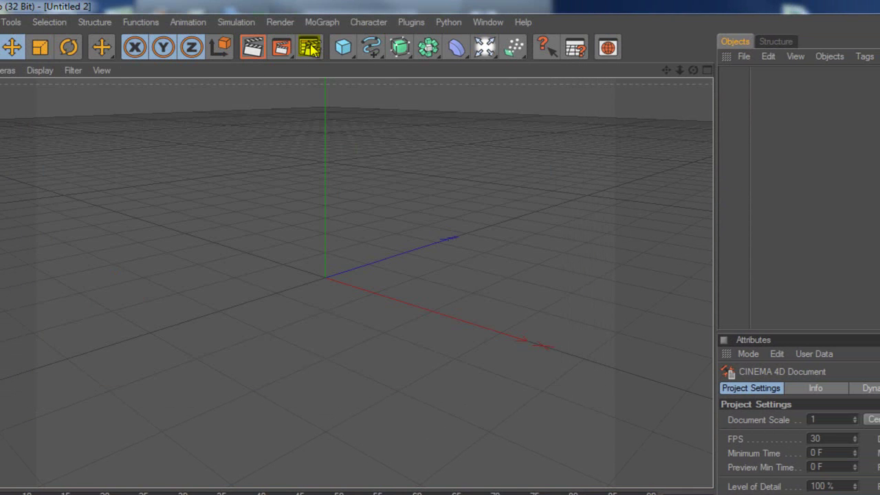
click(309, 48)
Set the render output size to 1280 x 720 (HDTV 16:9)
click(60, 55)
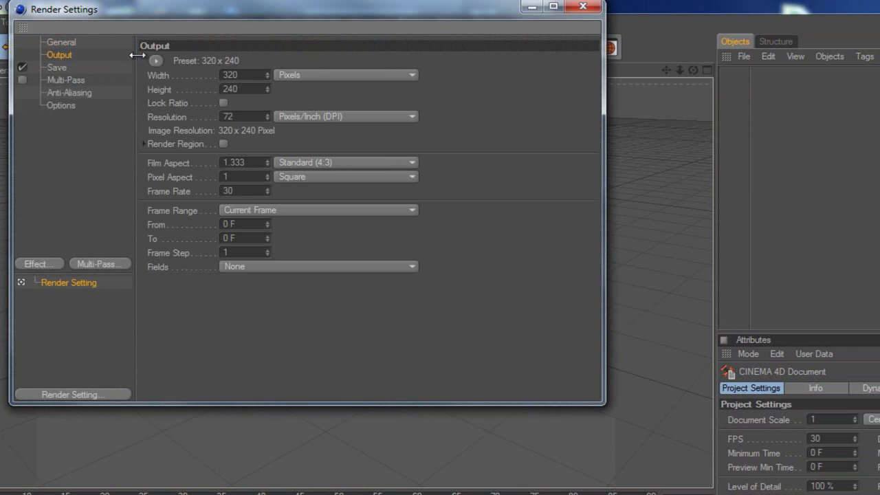
double_click(243, 75)
text(1280)
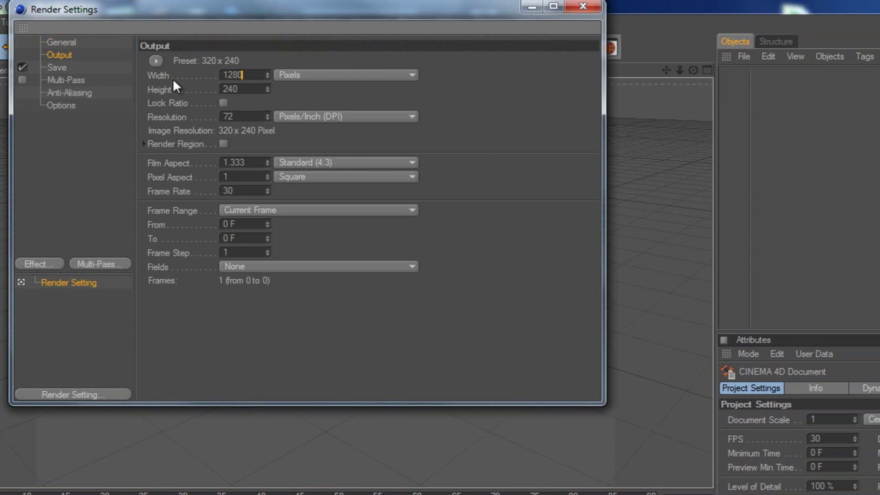
key(Tab)
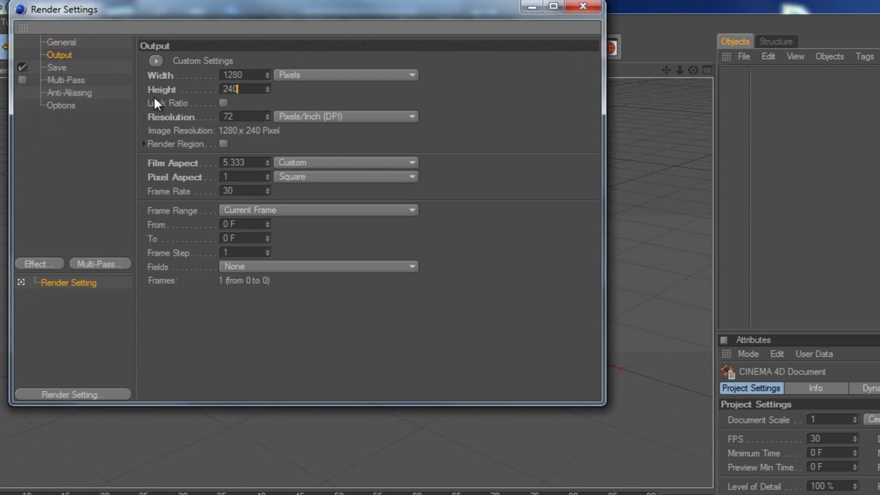
key(BackSpace)
key(BackSpace)
key(BackSpace)
text(720)
click(519, 125)
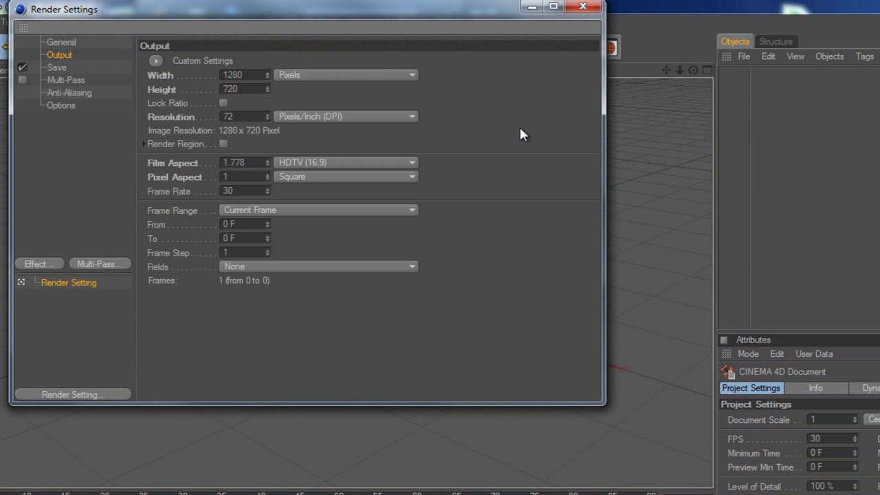
click(582, 6)
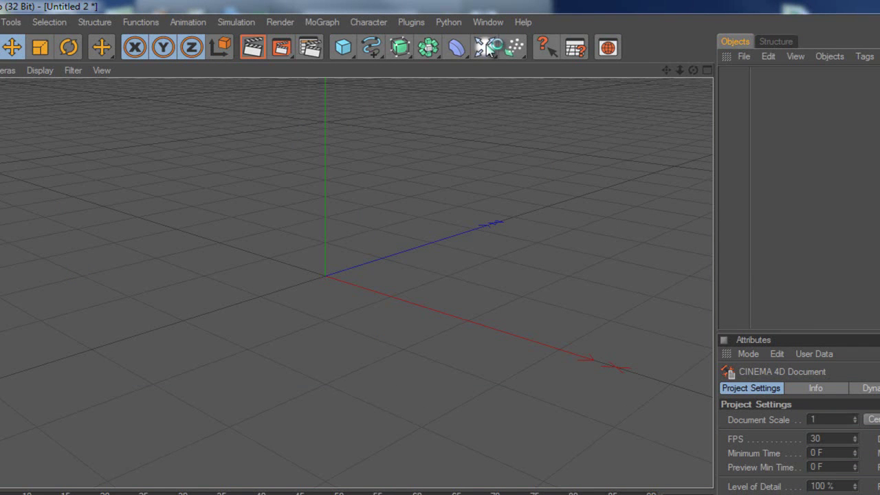
Add a 2000 x 2000 cm Floor at the origin and view it from a lower angle
click(488, 47)
click(632, 175)
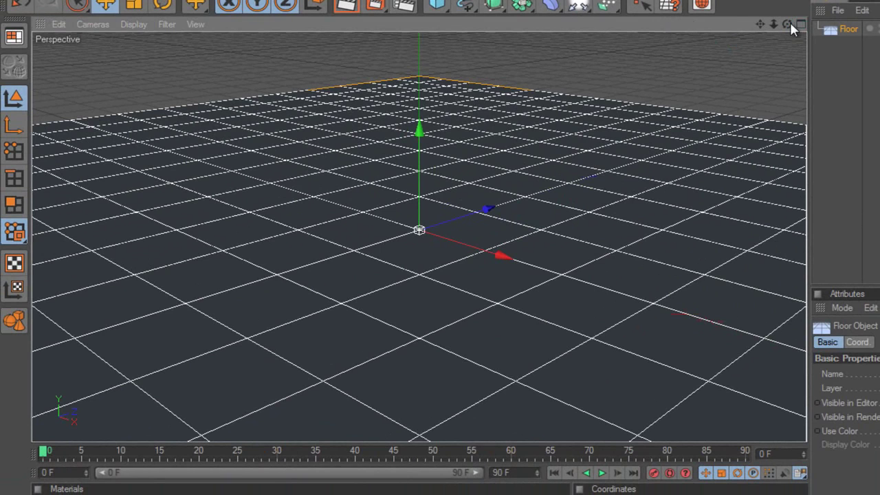
drag(787, 24, 562, 277)
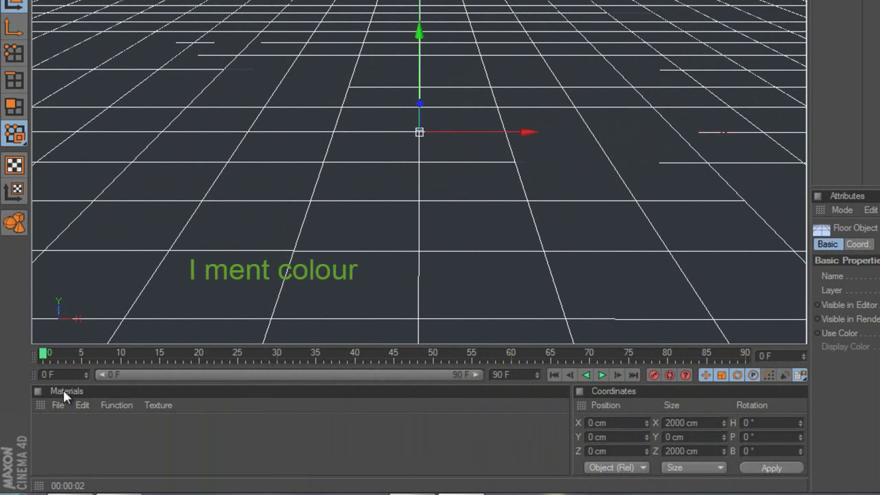
Create material Mat coloured pure white (255, 255, 255) and apply it to the Floor
double_click(52, 438)
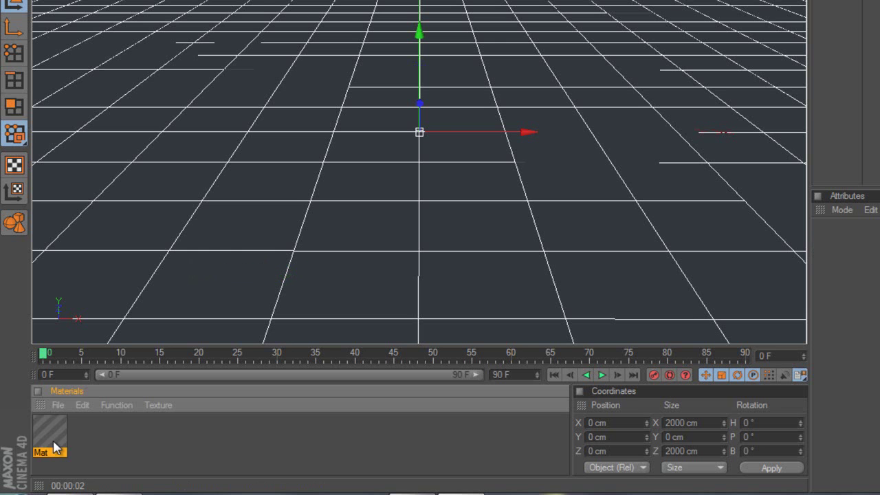
click(54, 443)
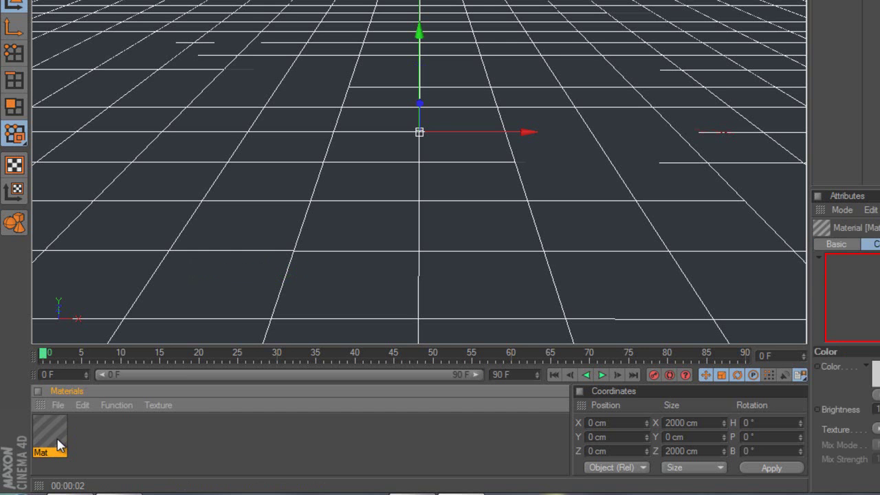
double_click(59, 445)
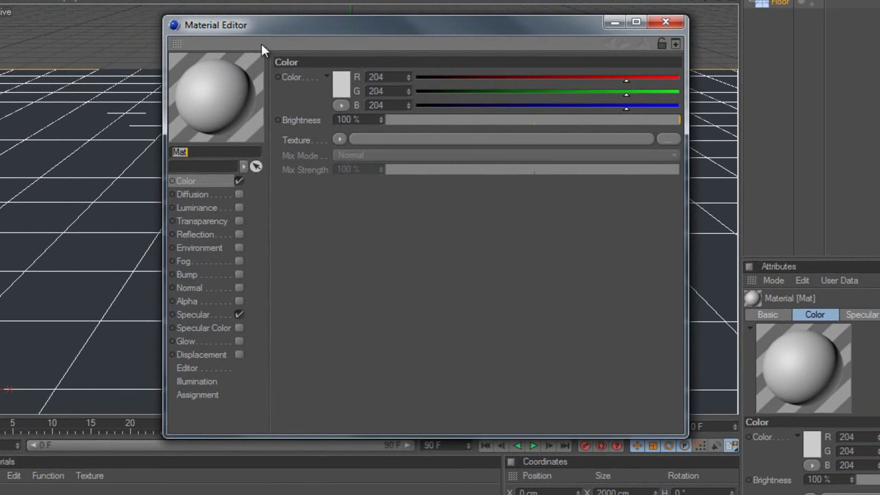
click(195, 183)
click(340, 84)
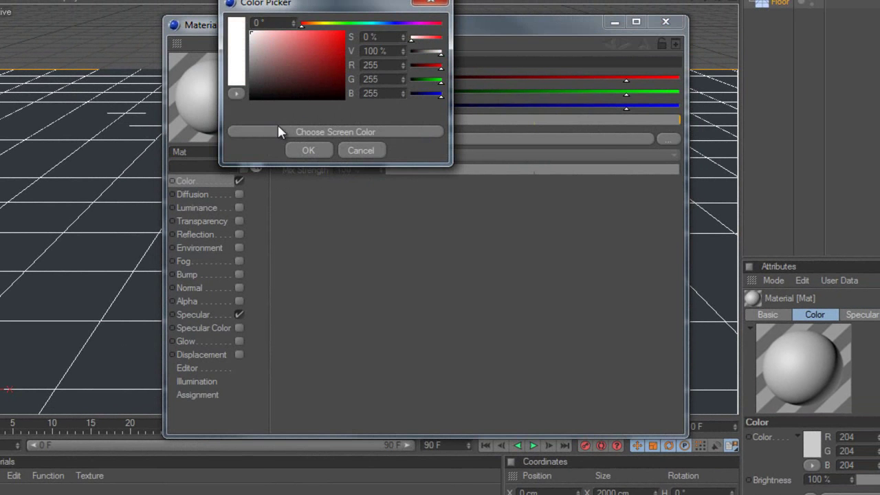
click(311, 150)
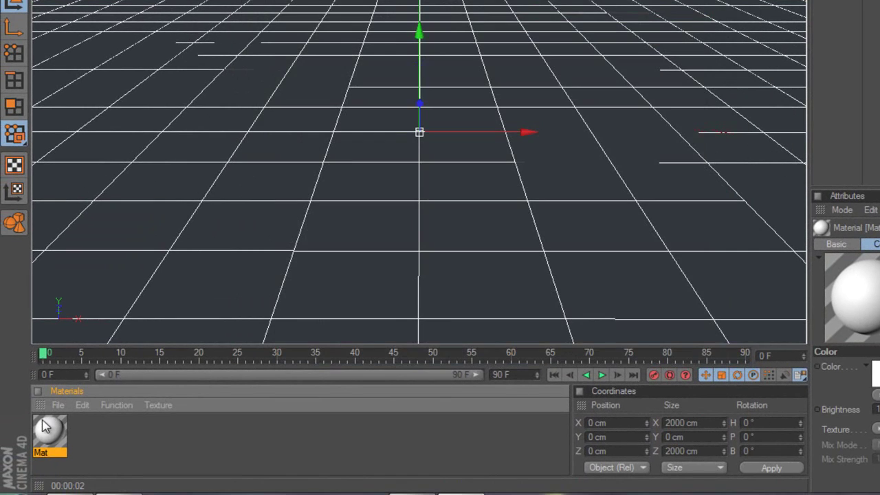
drag(42, 426, 240, 292)
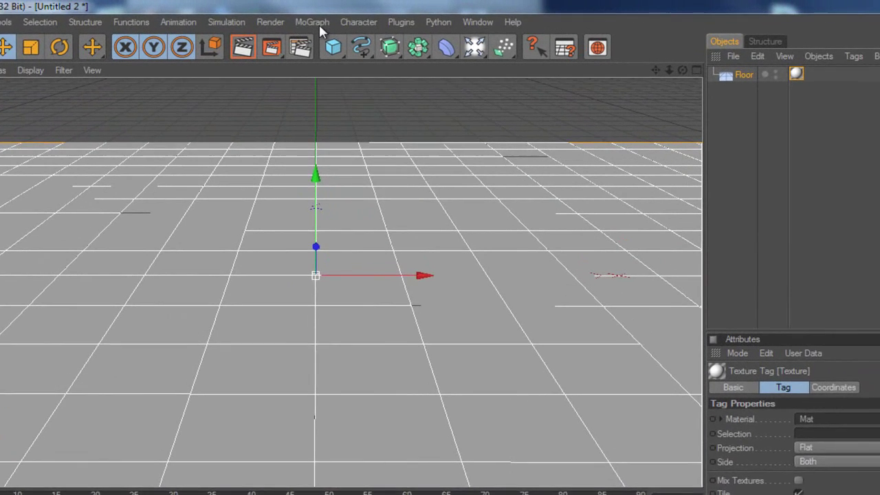
Add an extruded MoText object to the scene
click(310, 22)
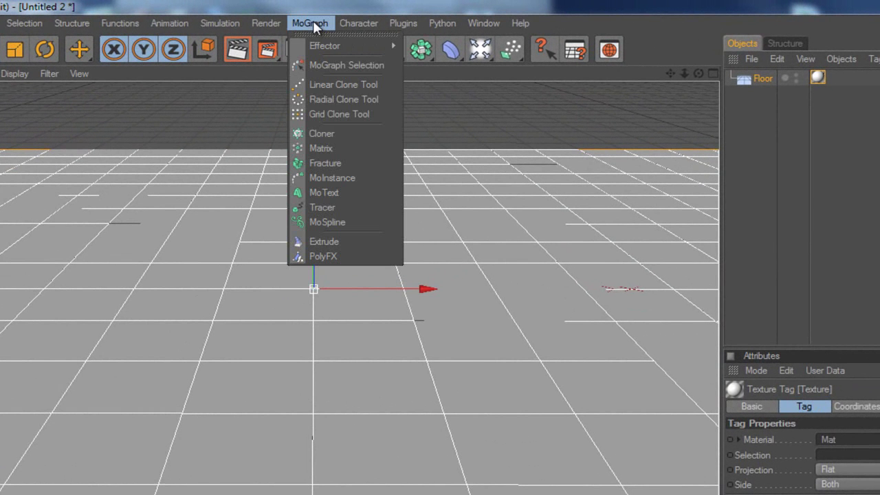
click(343, 191)
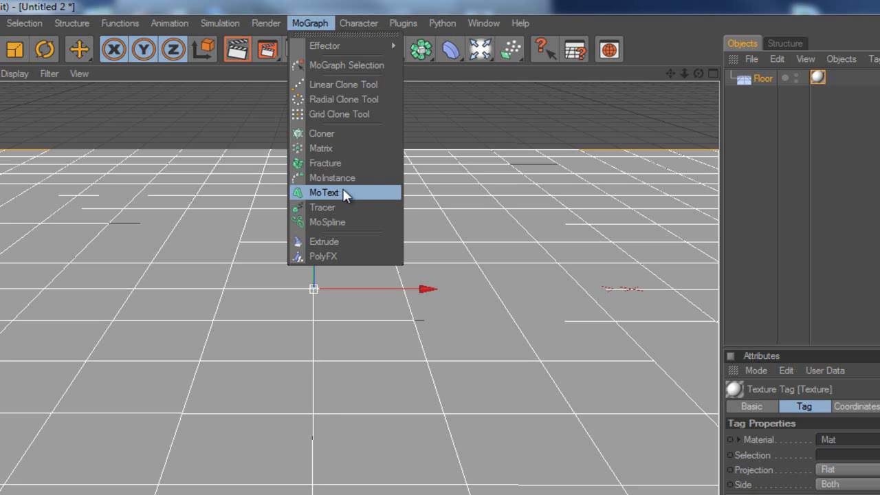
click(342, 193)
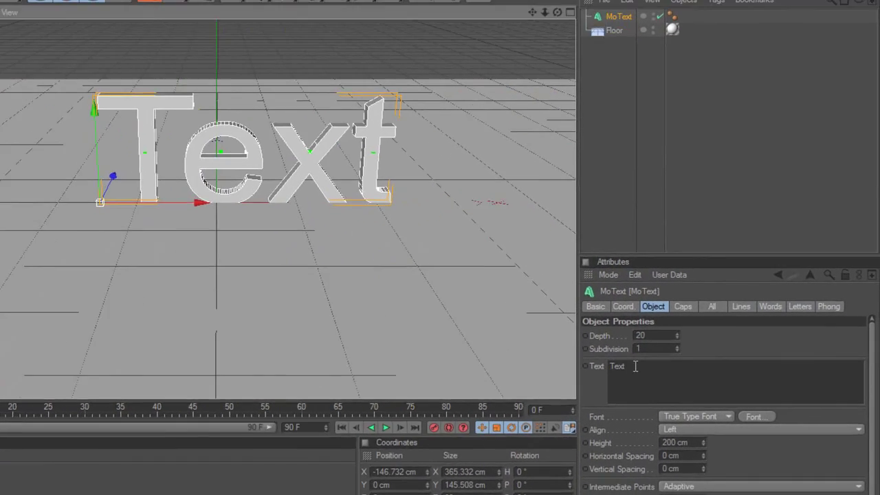
Change the MoText to read 'PCD' and move it left to X -206.355 cm
double_click(653, 375)
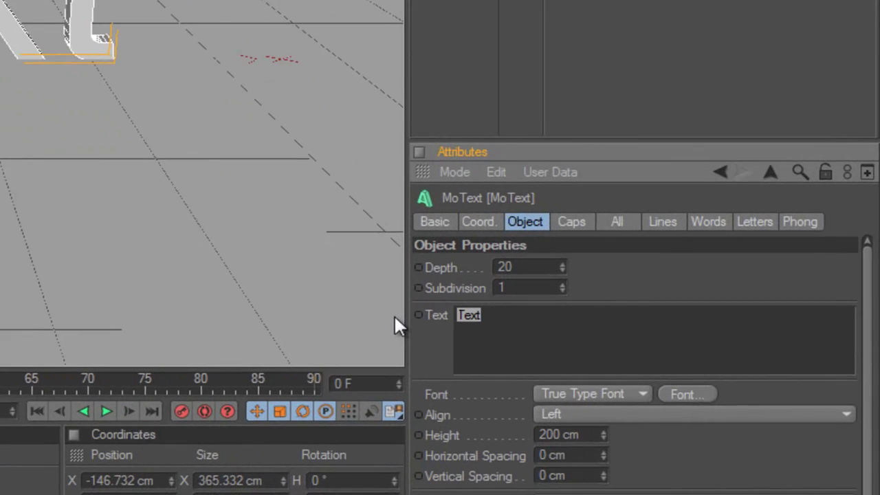
text(PCD)
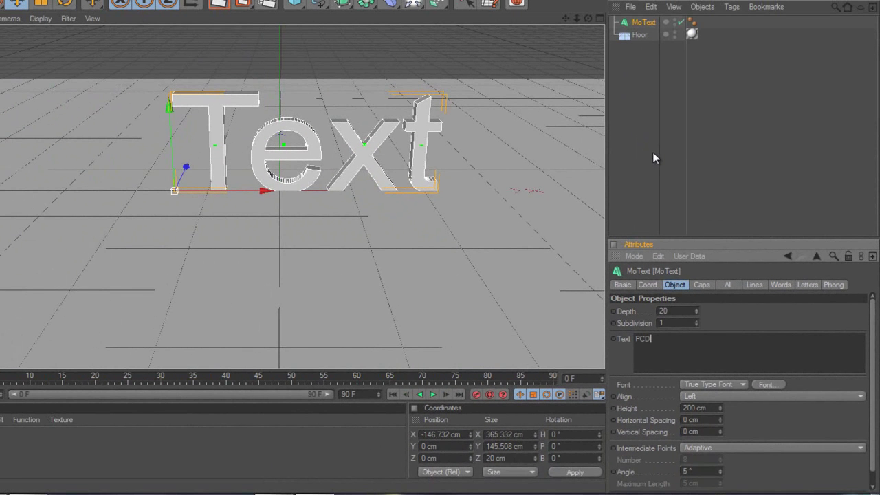
click(634, 109)
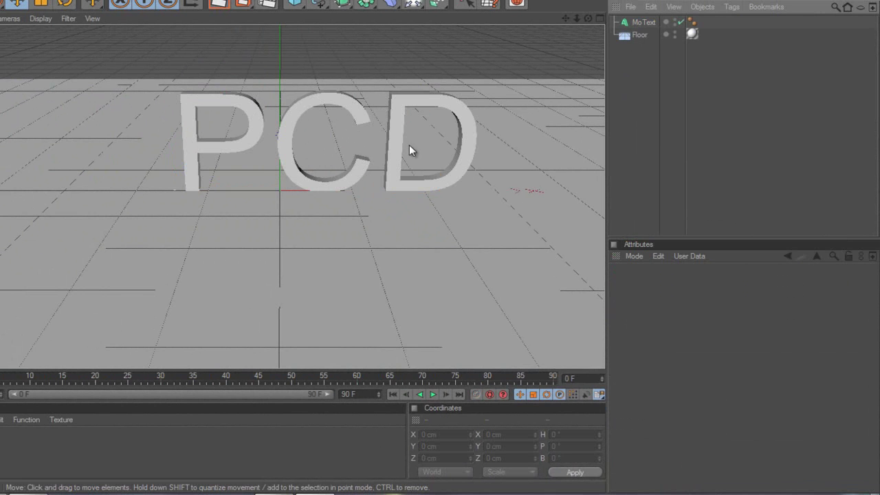
click(636, 22)
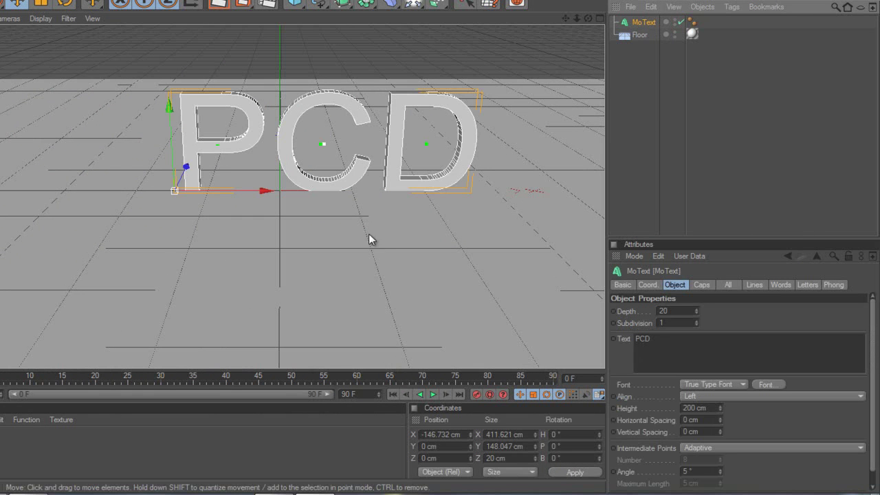
drag(401, 228, 405, 227)
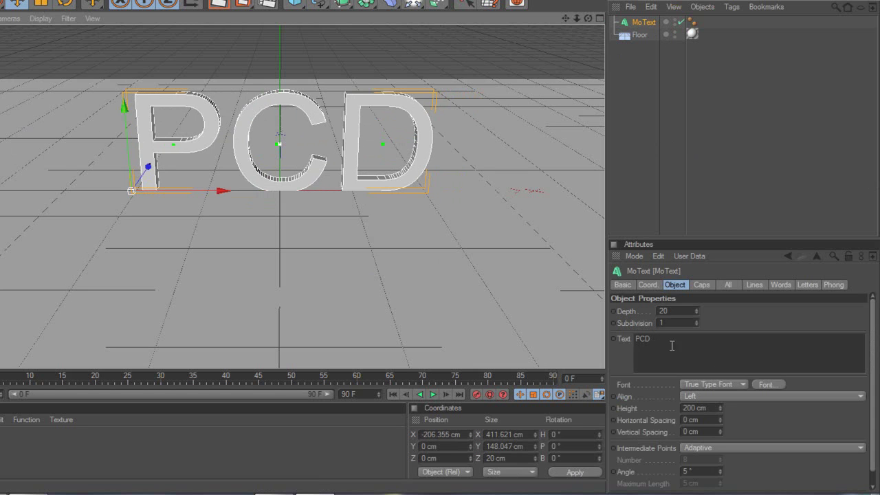
Switch the PCD text to a heavy block font found by searching 'Mod'
click(765, 384)
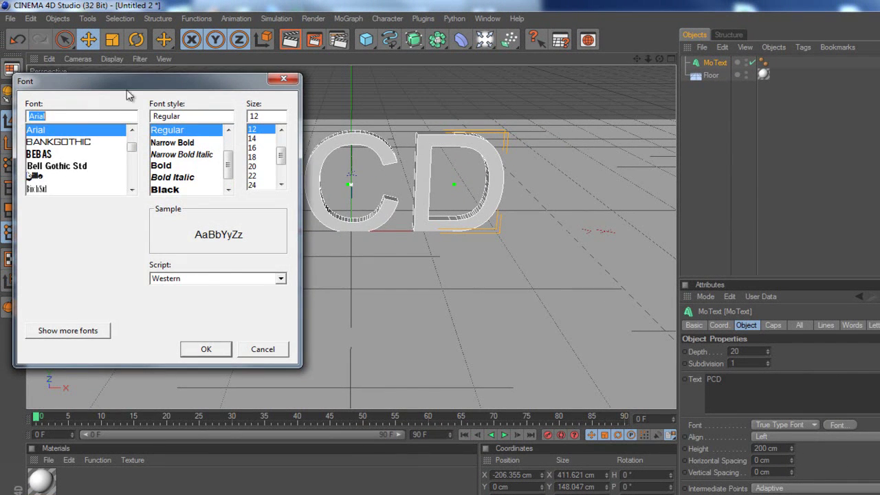
drag(128, 92, 224, 101)
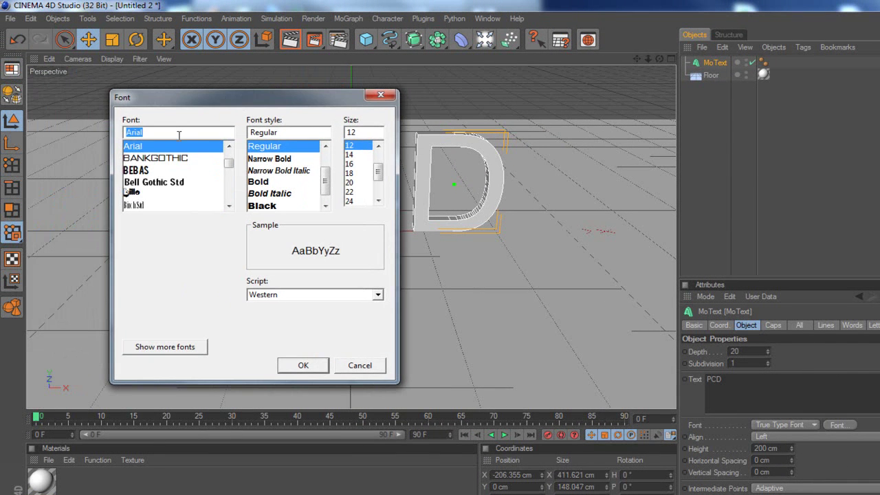
text(Mod)
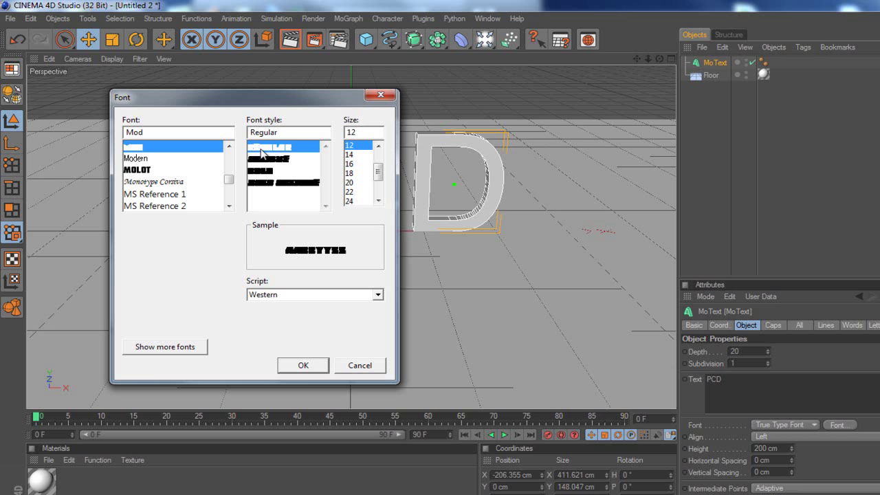
click(303, 366)
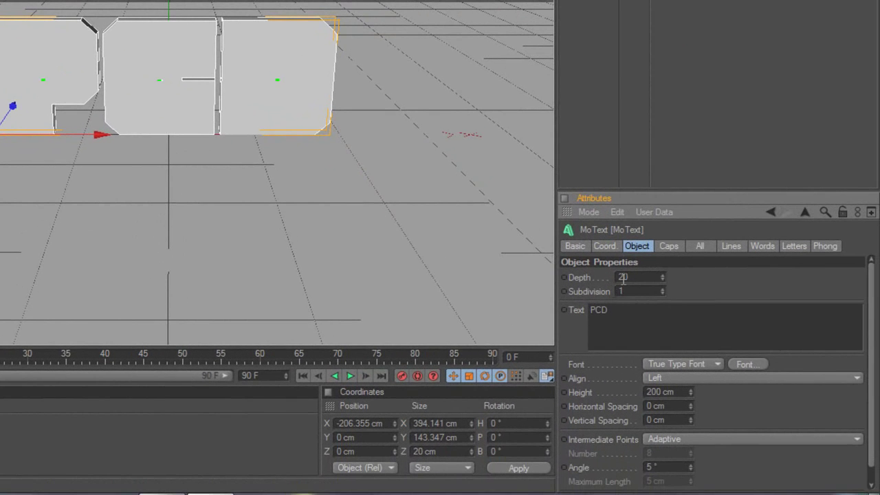
Set the MoText extrusion depth to 90 and inspect the deeper letters
click(622, 277)
click(773, 107)
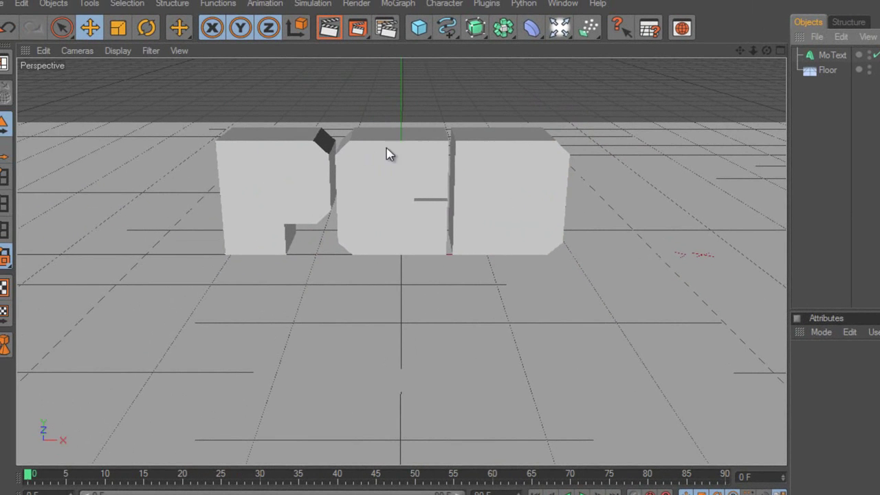
alt+drag(584, 299, 552, 303)
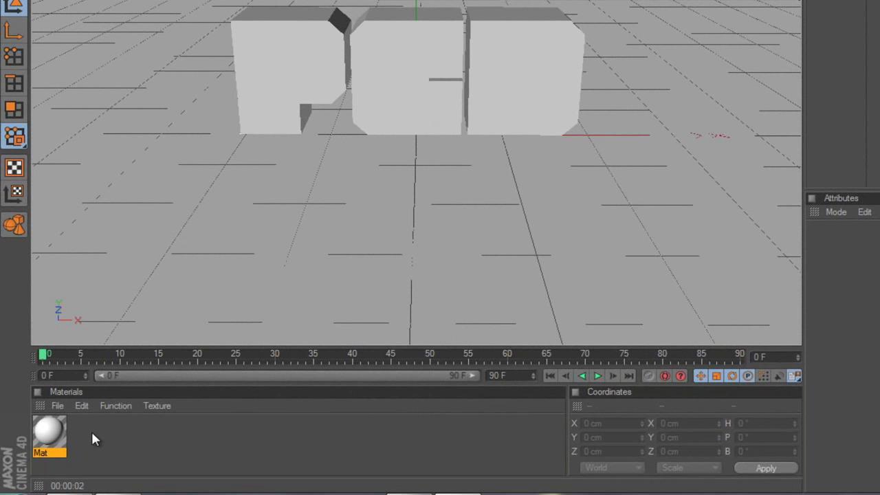
Create dark grey material Mat.1 (54, 54, 54), apply it to the PCD text and render a preview
double_click(92, 435)
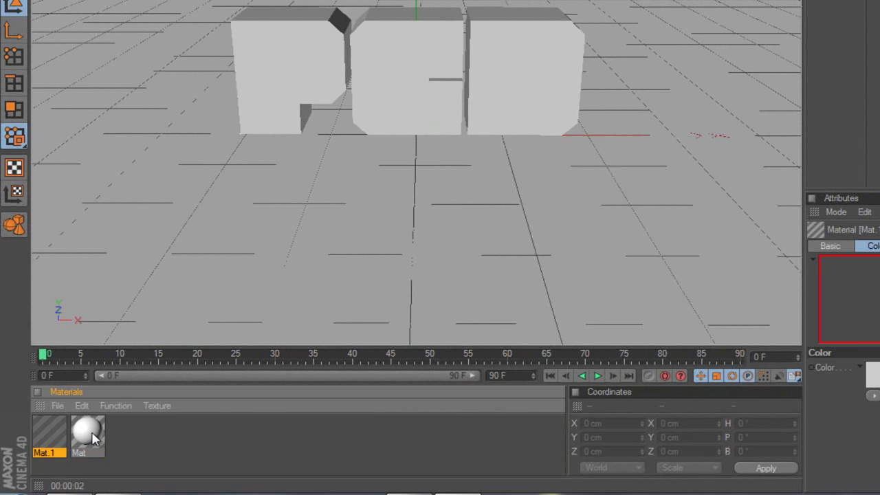
double_click(42, 437)
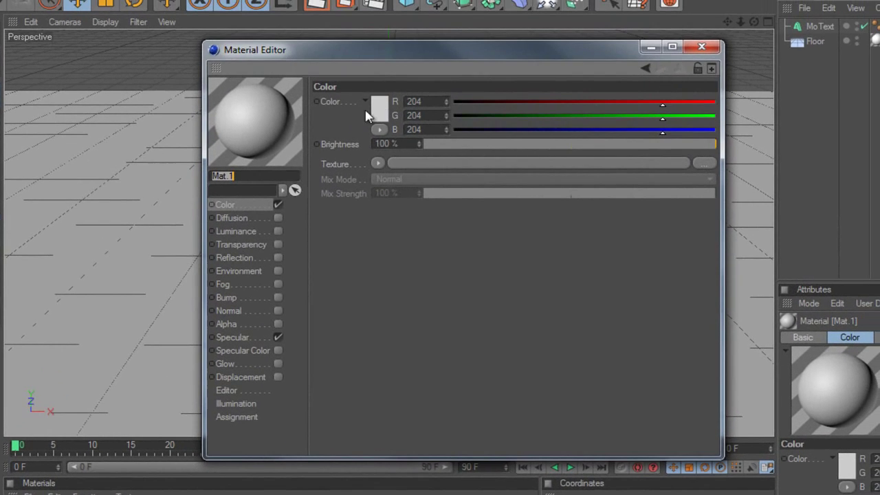
click(389, 107)
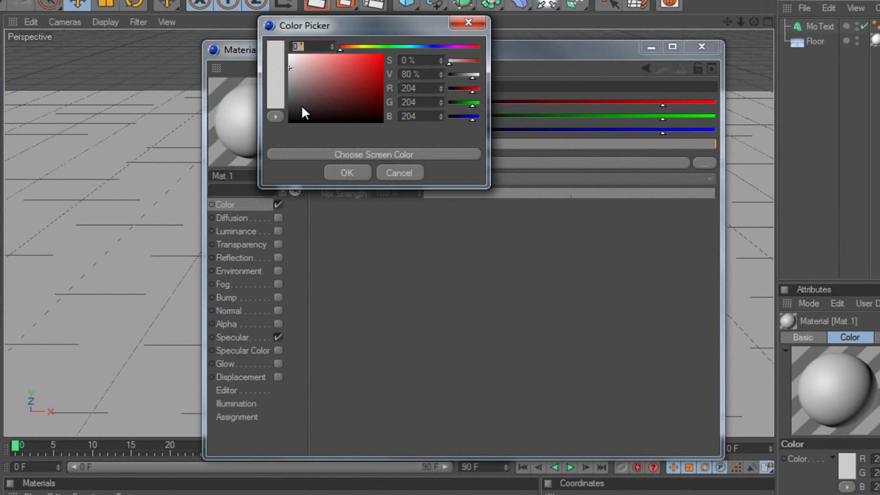
drag(301, 103, 272, 113)
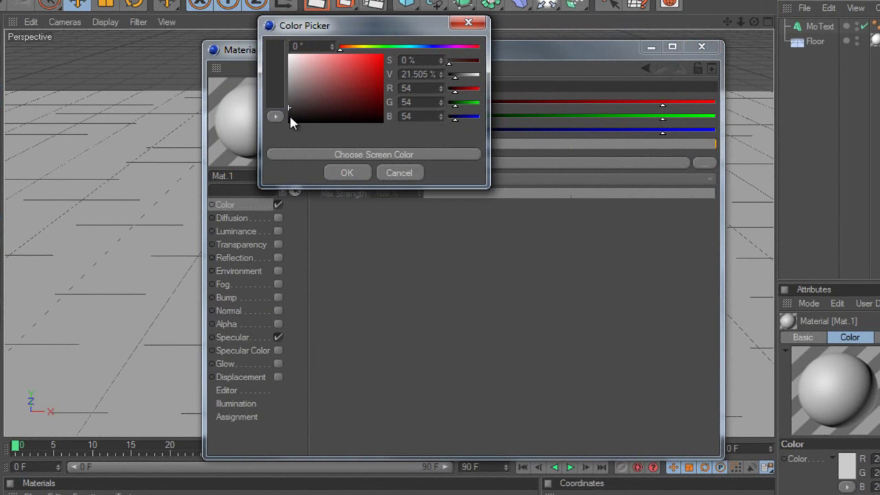
click(348, 172)
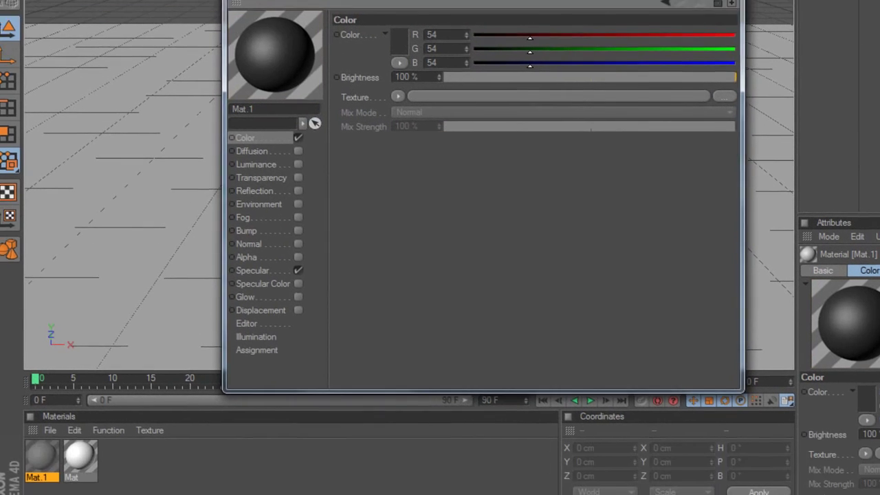
click(701, 46)
drag(51, 432, 368, 110)
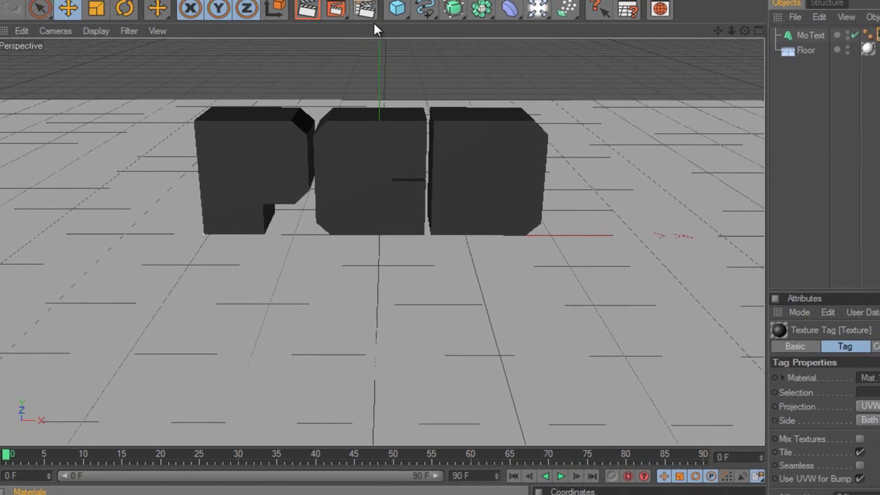
click(304, 18)
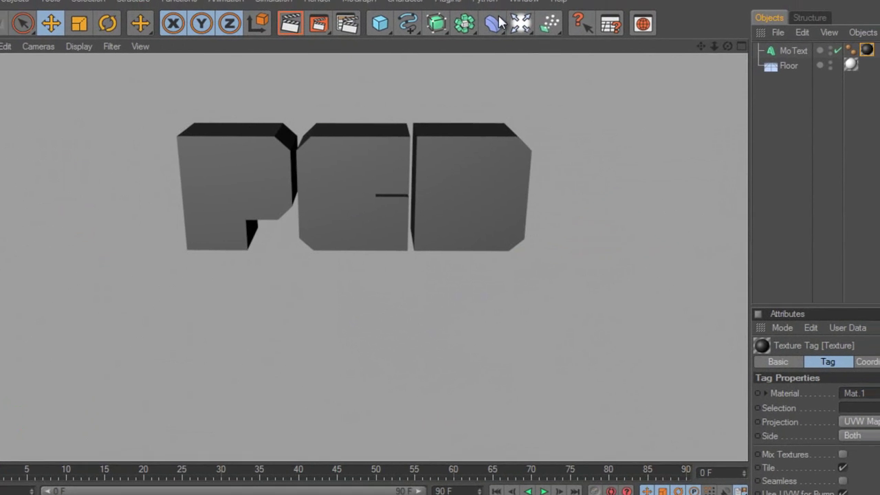
Add an omni light and raise it above the PCD text to Y 258.127 cm
drag(481, 54, 507, 60)
drag(325, 157, 472, 297)
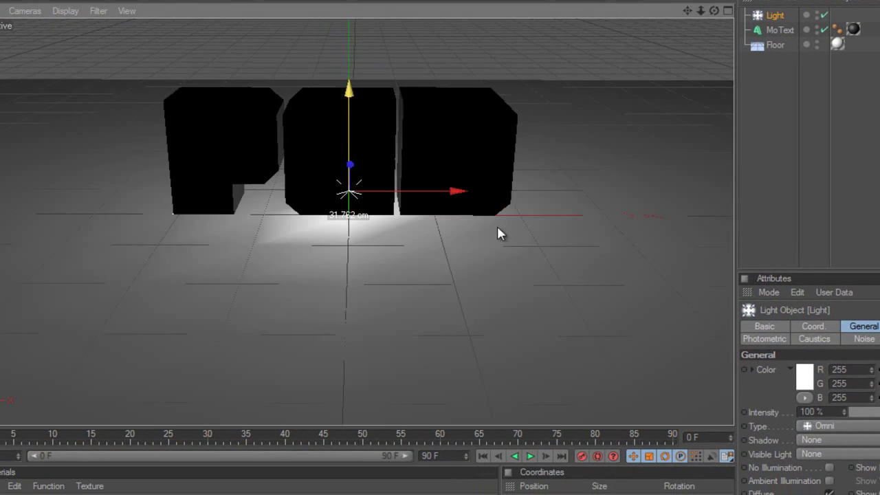
drag(499, 261, 499, 261)
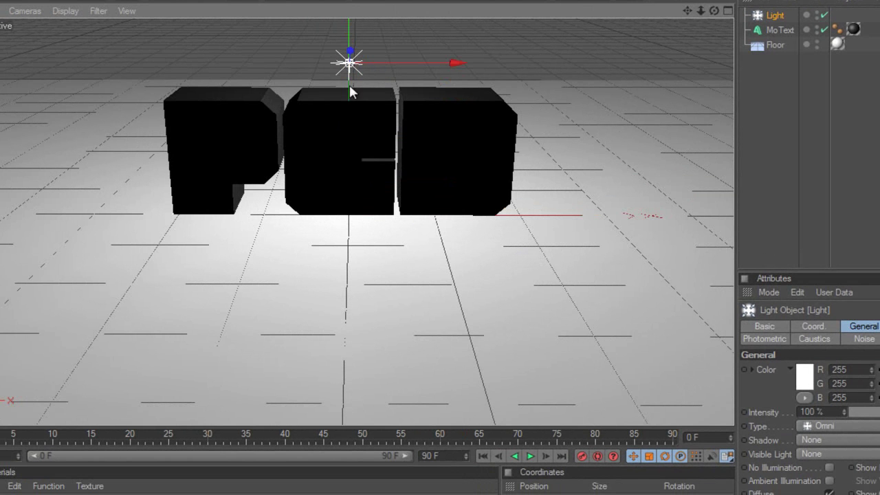
drag(713, 10, 499, 269)
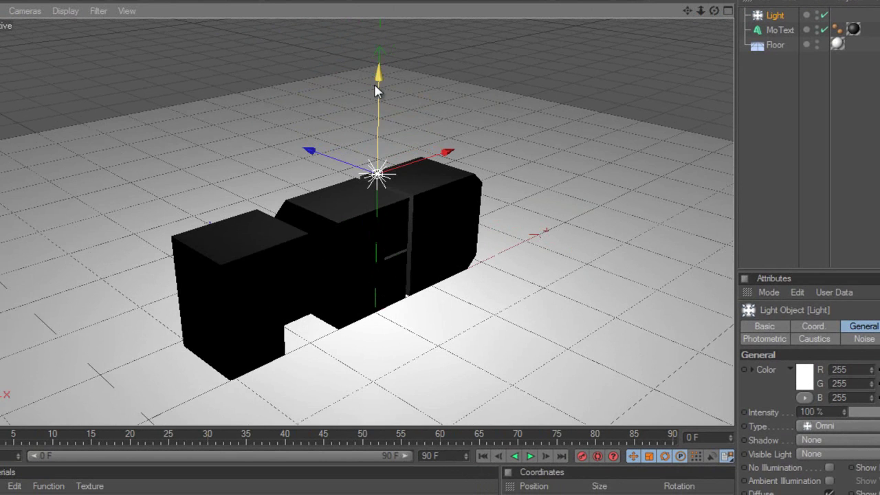
drag(379, 77, 500, 261)
Move the light forward to Z -78.161 cm and settle on a straight-on front view
drag(713, 10, 419, 206)
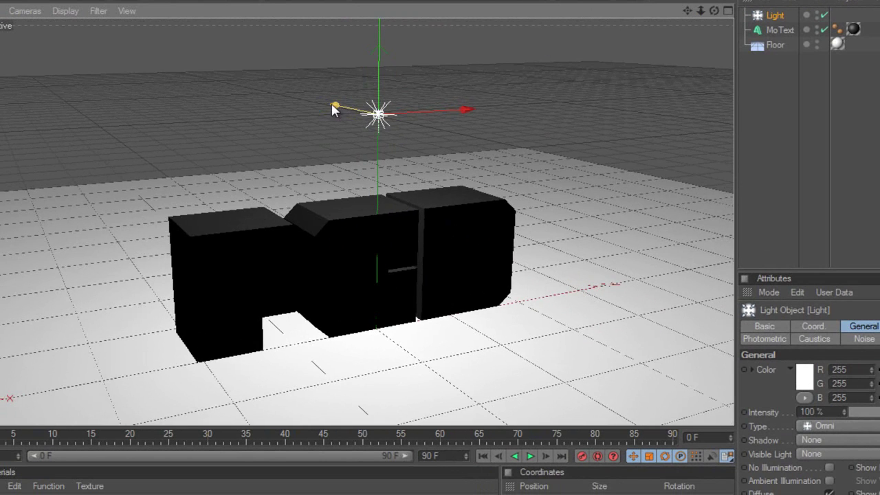
drag(332, 110, 380, 272)
drag(715, 15, 496, 253)
alt+middle_drag(495, 252, 500, 256)
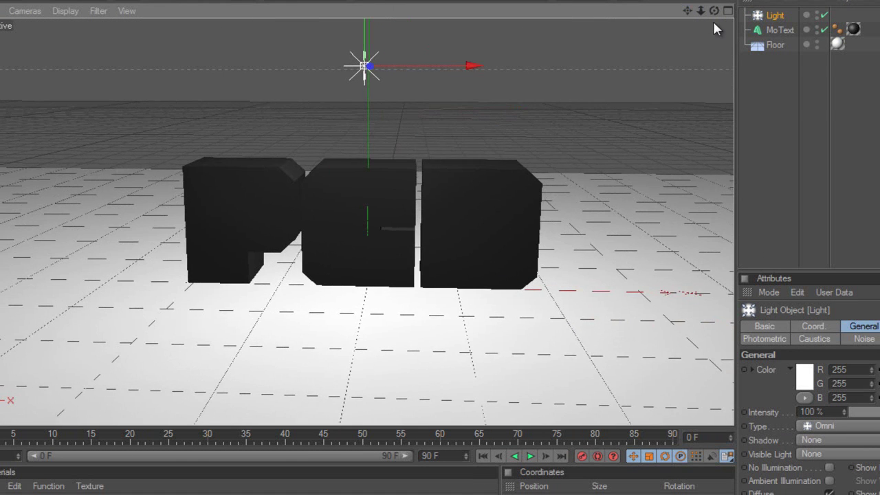
drag(713, 11, 498, 259)
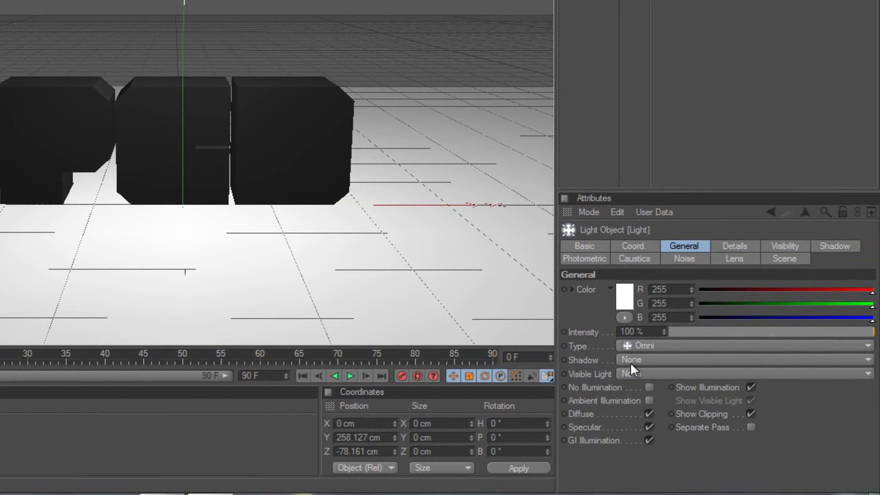
Give the light Shadow Maps (Soft), raise it to Y 371.706 cm, and render to check the shadows
click(657, 372)
click(641, 388)
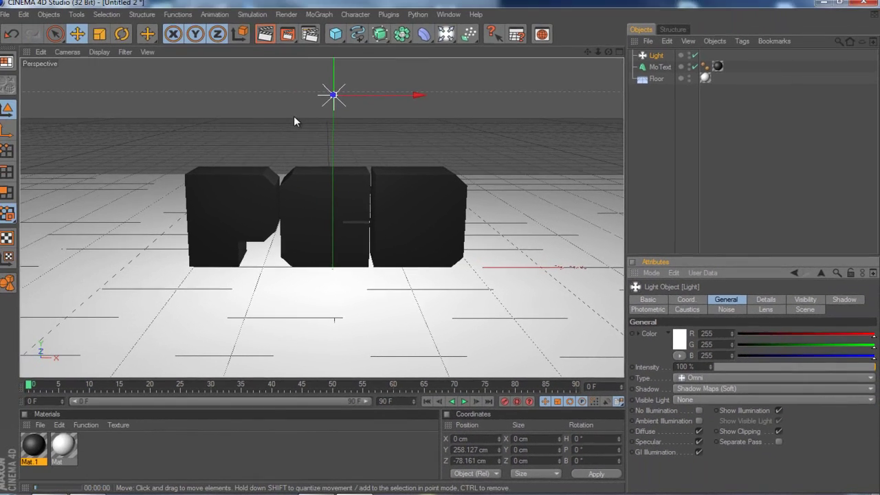
key(ctrl+r)
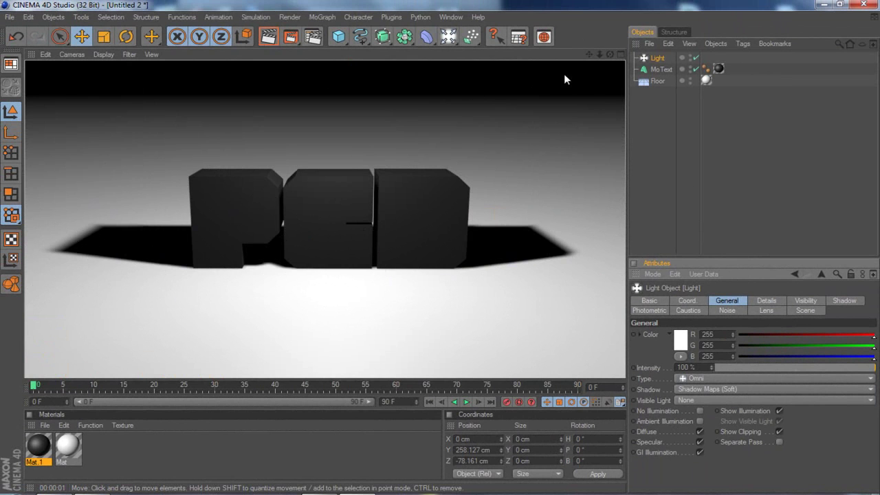
click(658, 59)
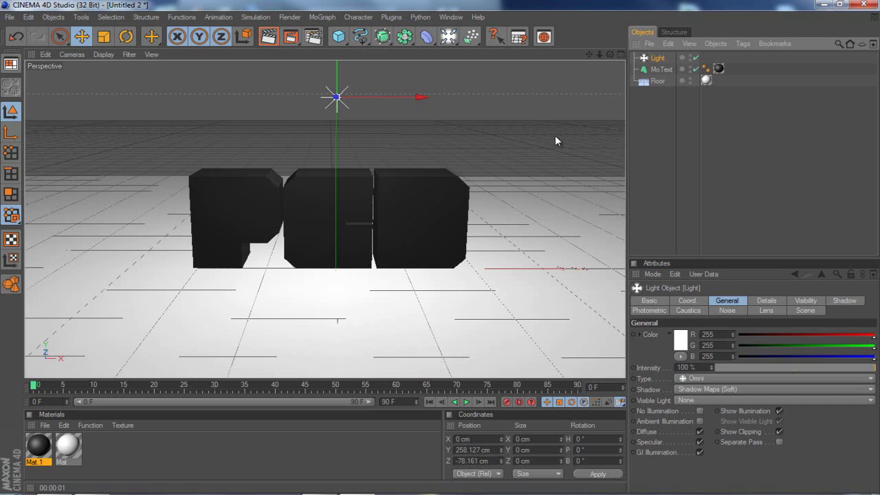
drag(439, 237, 304, 84)
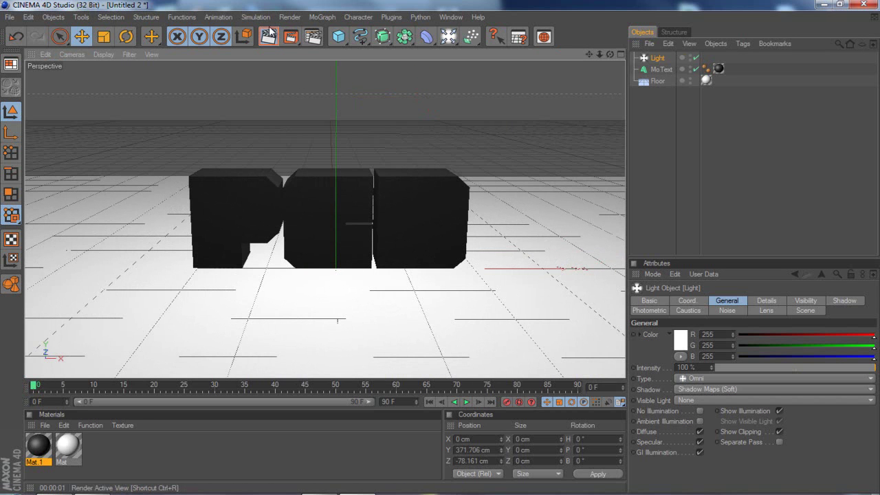
key(ctrl+r)
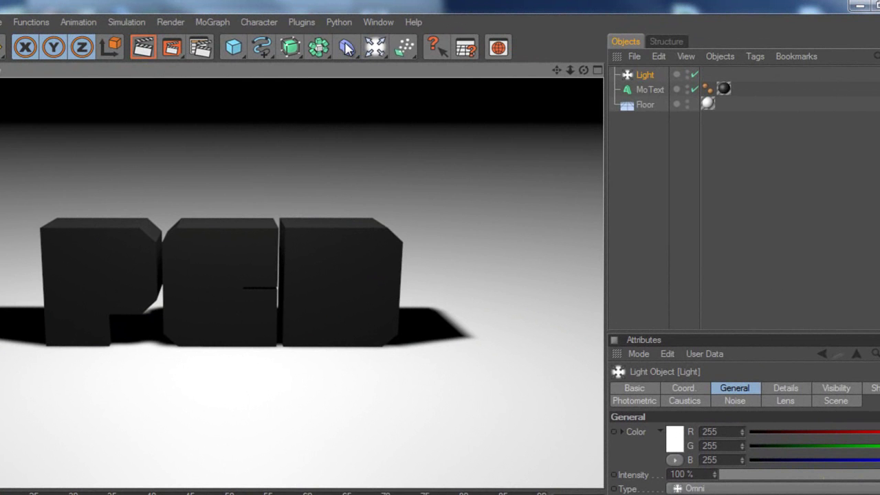
click(347, 47)
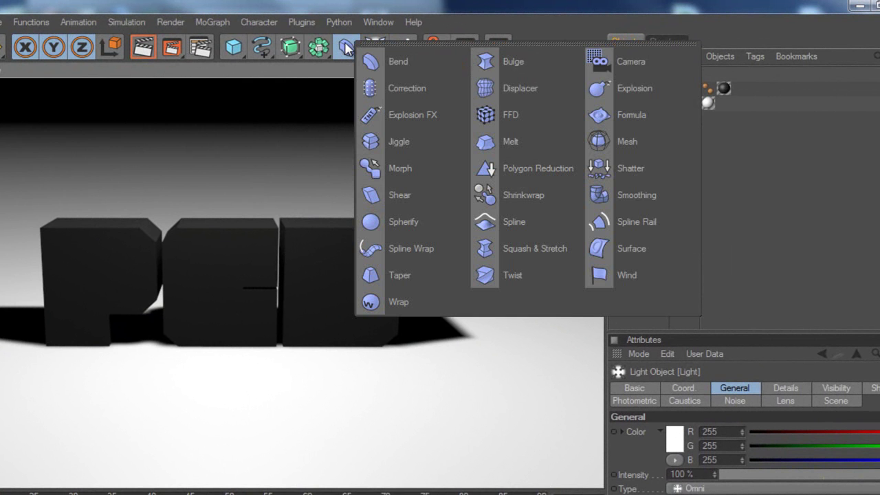
click(669, 92)
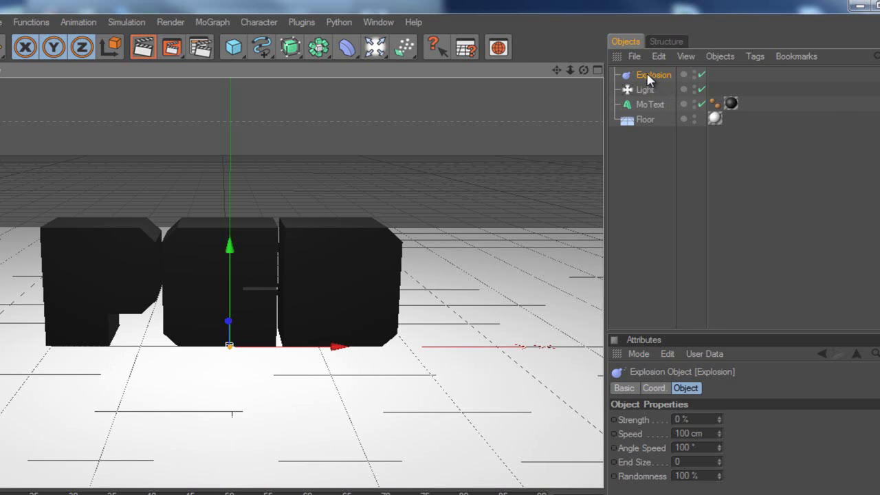
click(682, 419)
text(60)
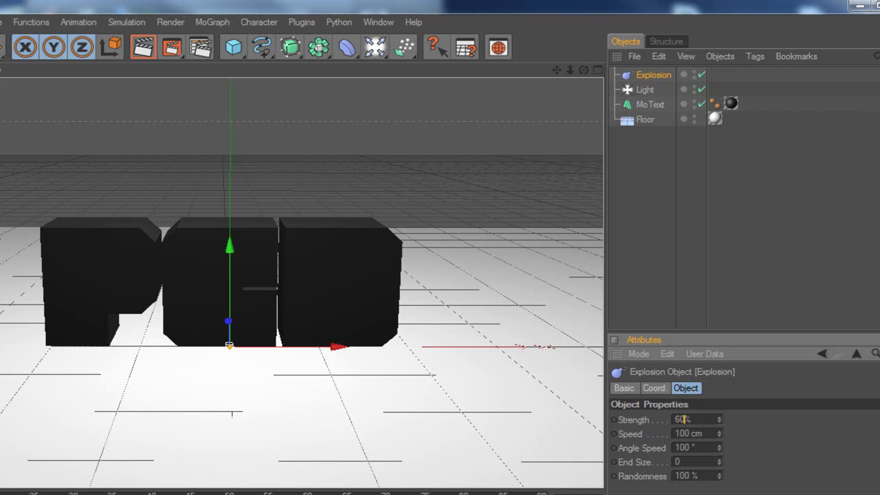
key(Return)
double_click(684, 419)
text(0)
key(Return)
Nest the Explosion deformer as a child of the MoText object
drag(649, 77, 650, 104)
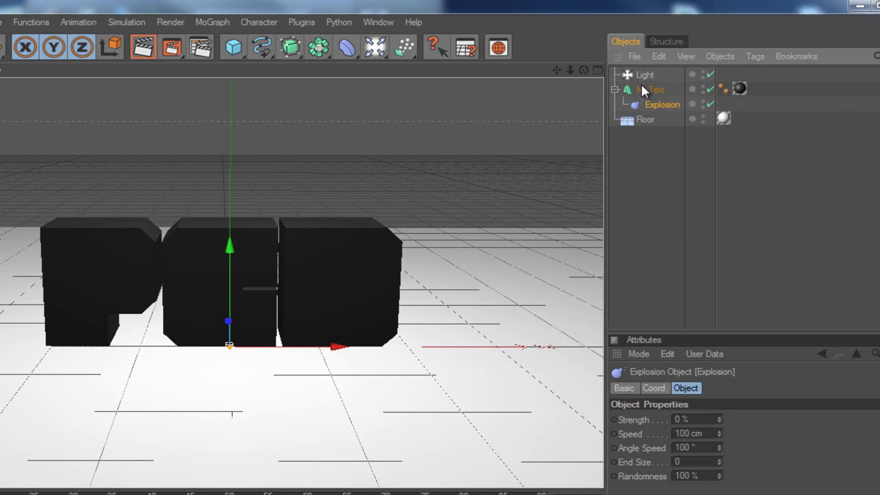
click(646, 89)
click(654, 103)
click(649, 89)
click(655, 104)
click(650, 89)
click(677, 164)
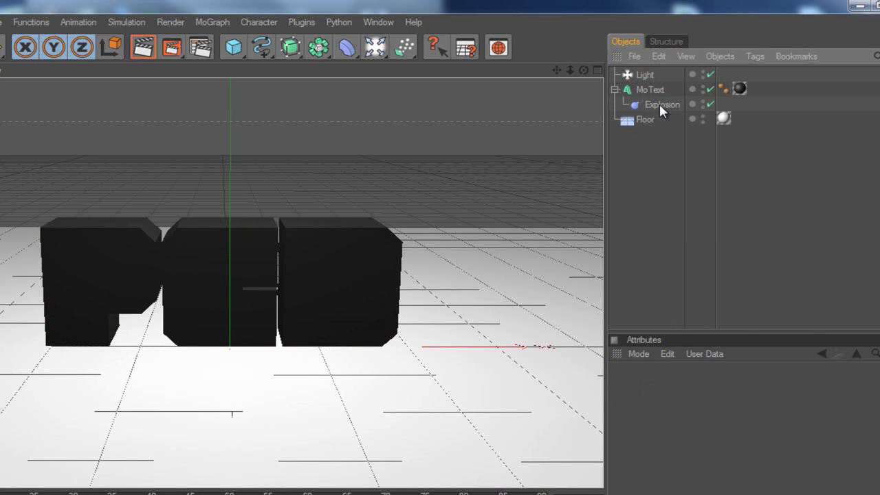
click(660, 107)
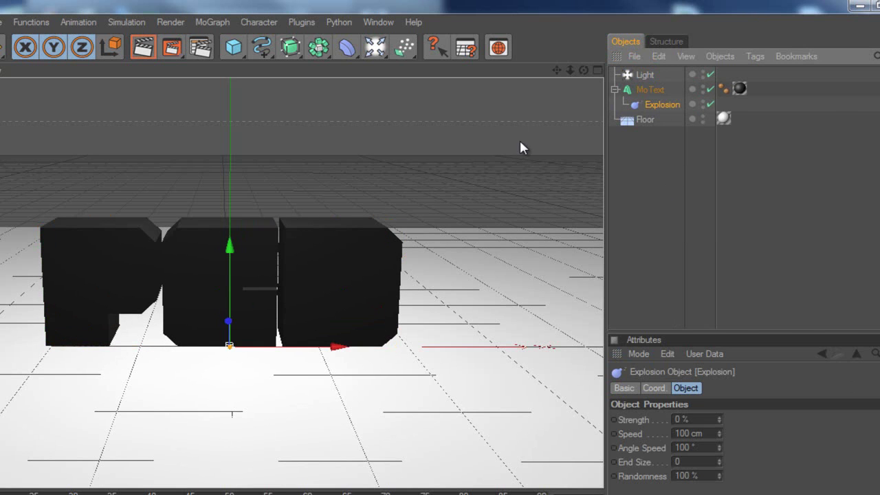
mouse_move(664, 134)
mouse_down()
mouse_move(665, 148)
mouse_move(655, 93)
mouse_up()
Test the Explosion Strength at 80 %, then reset it to 0 %
click(648, 90)
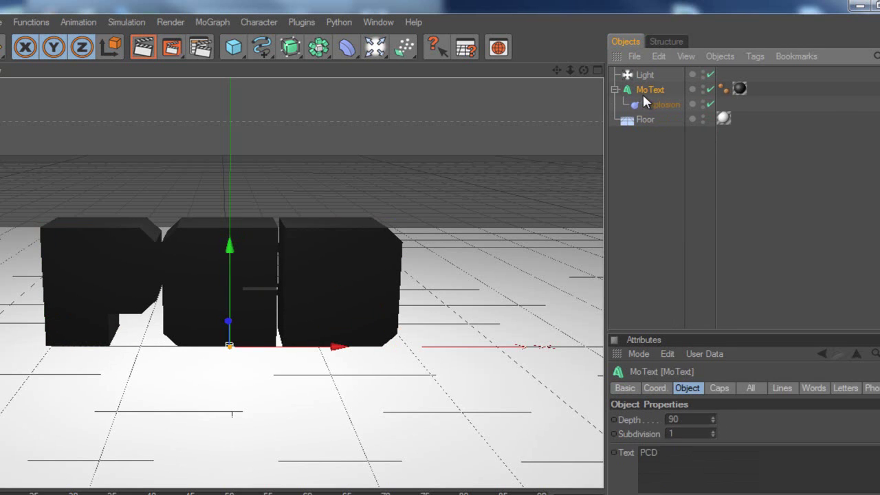
click(653, 104)
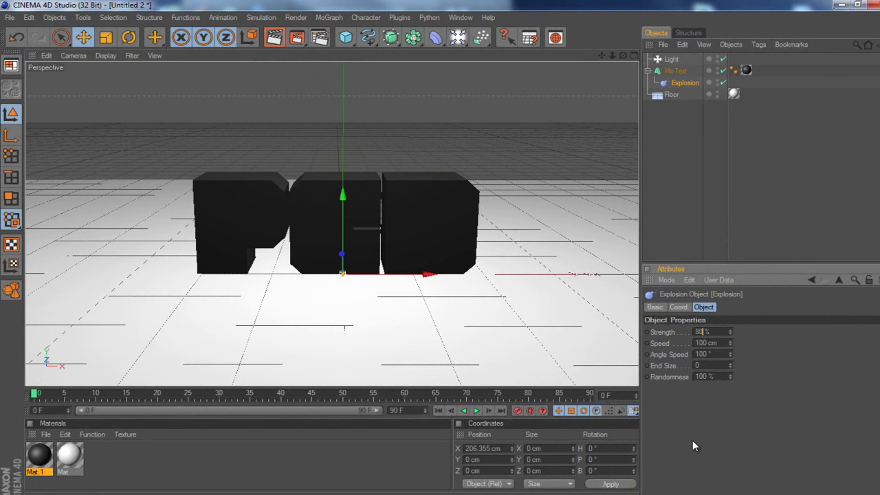
key(Return)
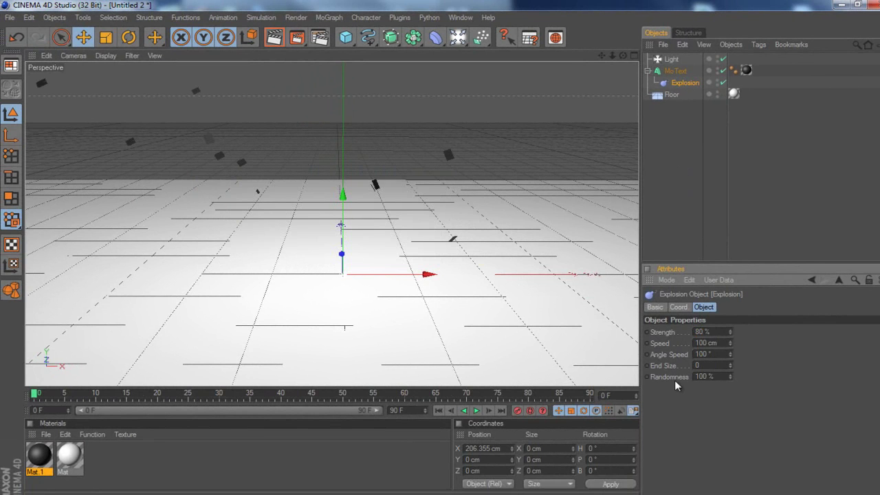
text(0)
key(Return)
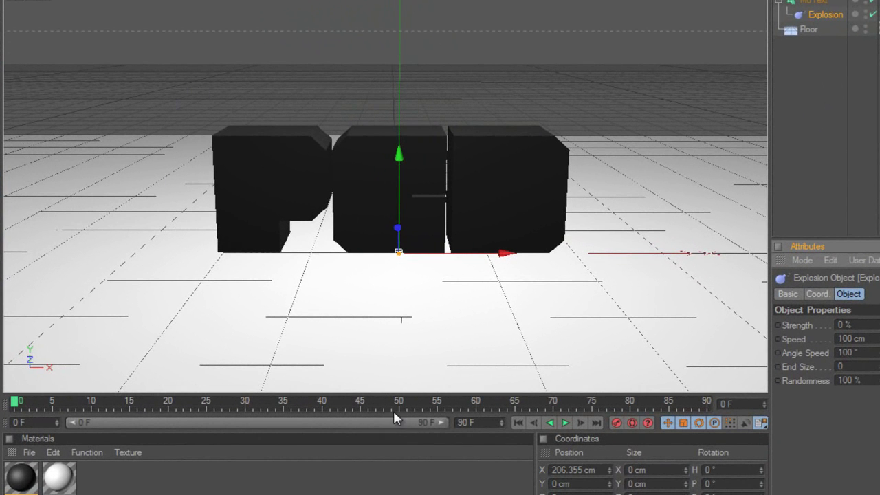
With Autokey on, key the Explosion Strength at 0 % on frame 50
click(397, 402)
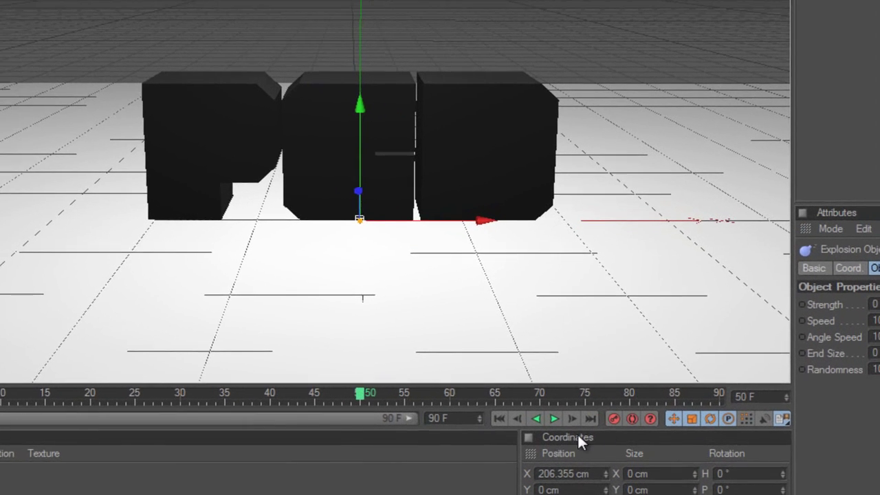
click(631, 418)
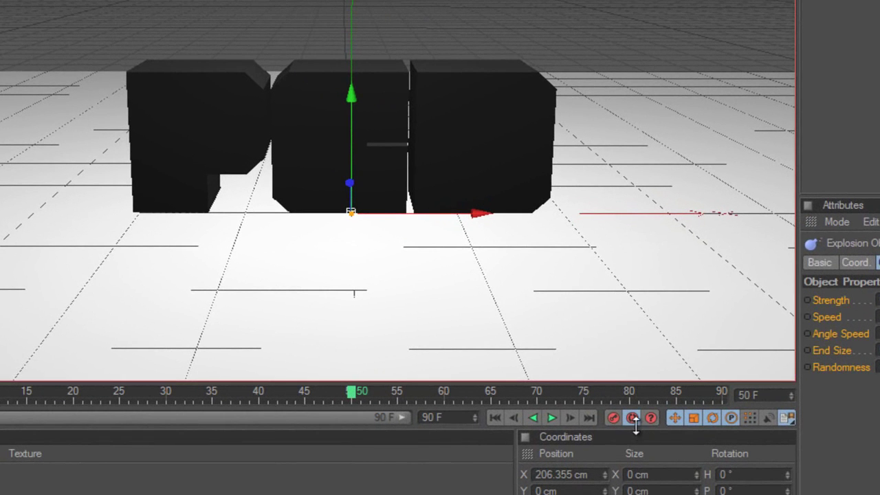
click(808, 314)
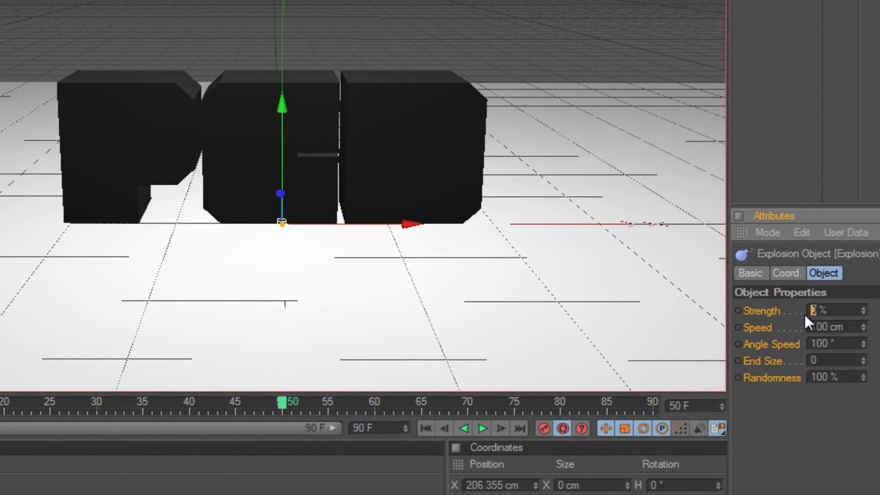
key(Return)
click(811, 310)
key(Return)
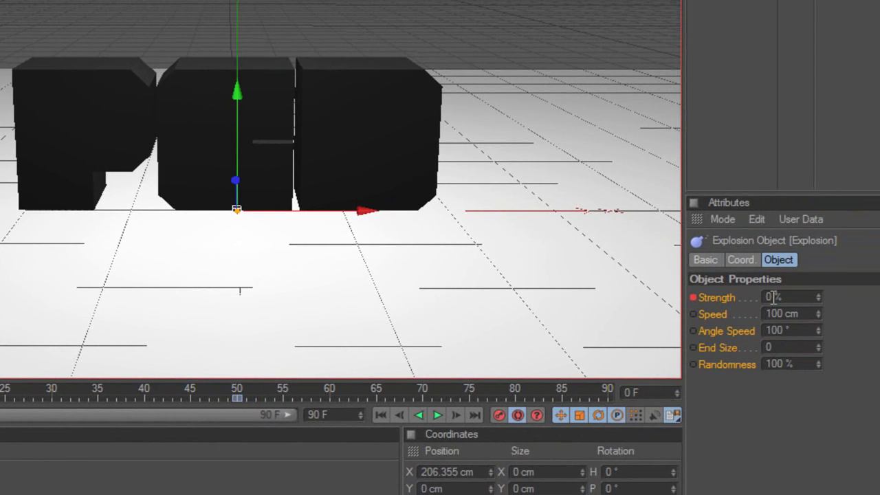
click(879, 297)
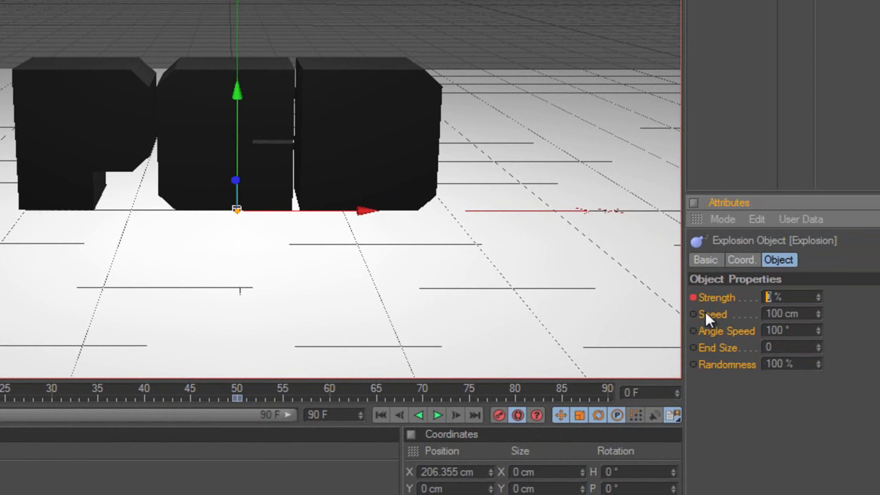
Key the Explosion strength at 70 % on frame 0 and play the animation
text(70)
key(Return)
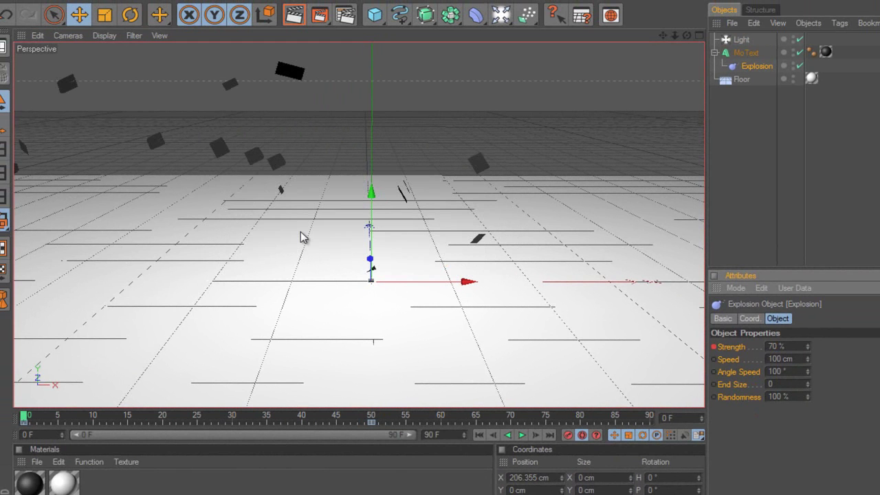
click(522, 436)
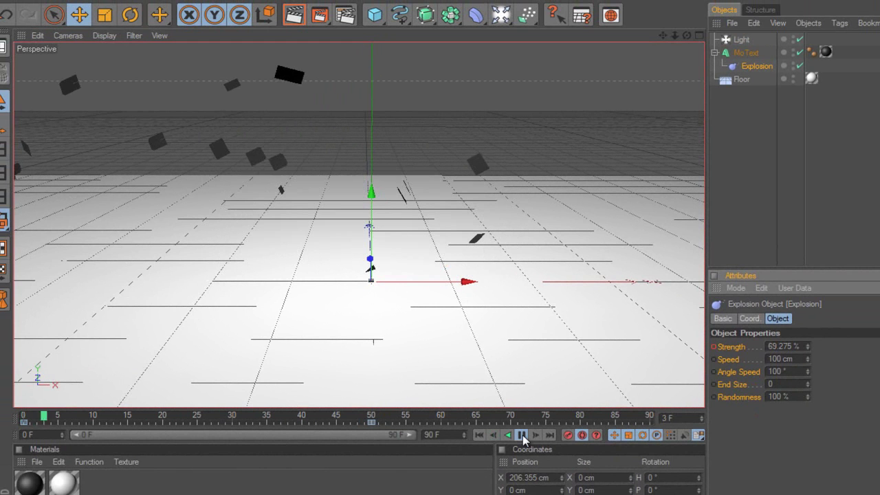
click(522, 435)
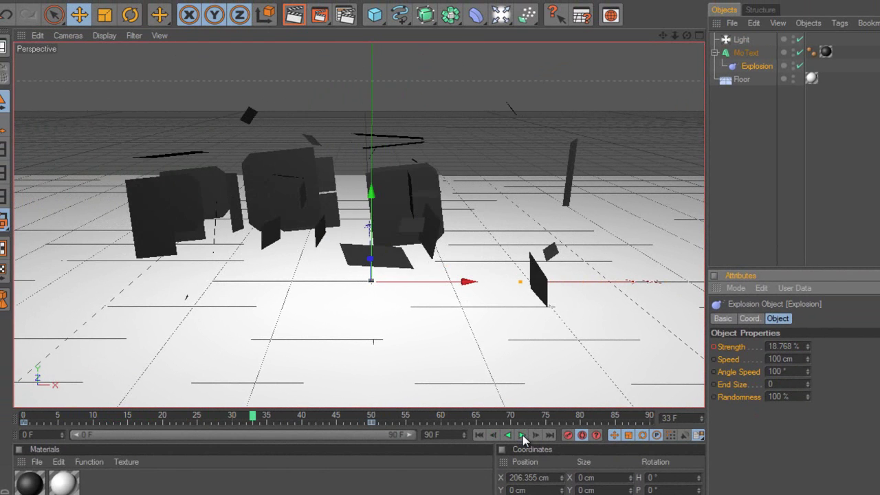
click(523, 436)
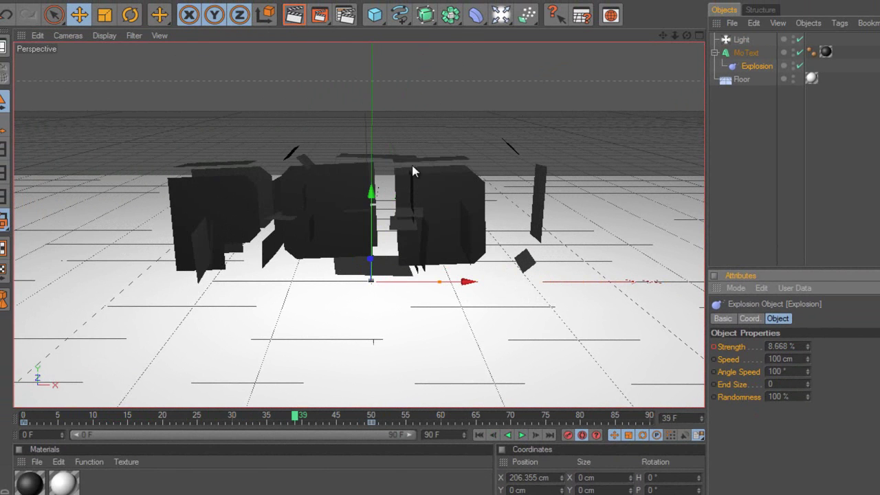
Preview the fragments reassembling with an interactive render region and render view, then return to frame 0
key(alt+r)
drag(242, 181, 585, 468)
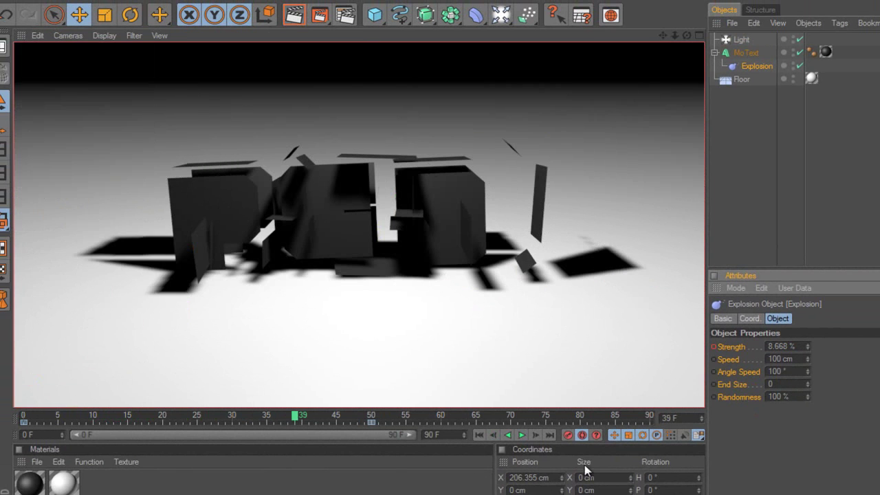
click(521, 436)
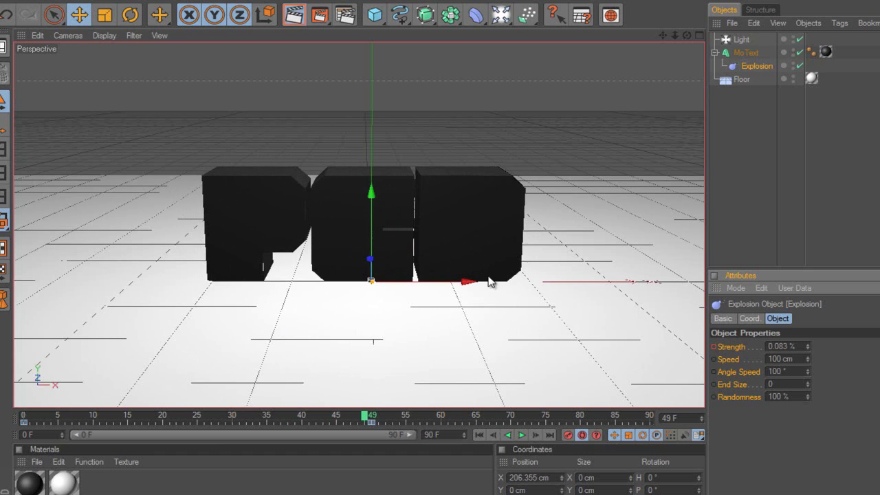
key(ctrl+r)
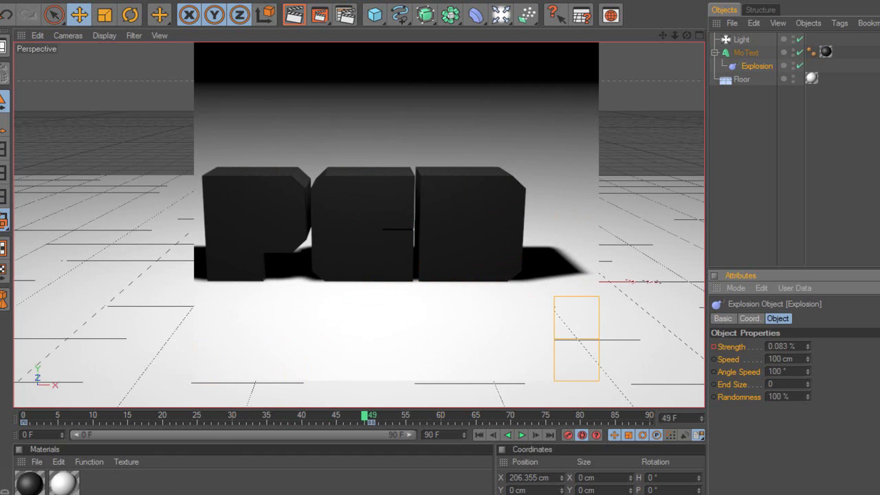
click(177, 488)
drag(24, 416, 372, 419)
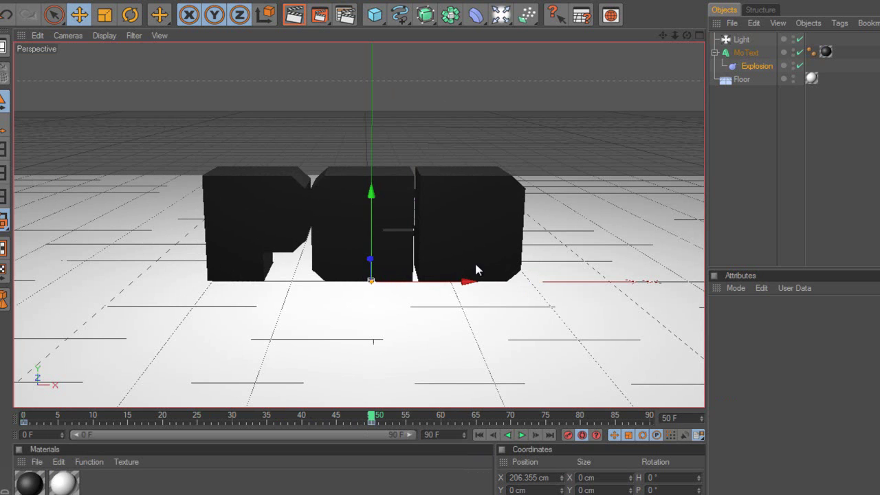
click(25, 418)
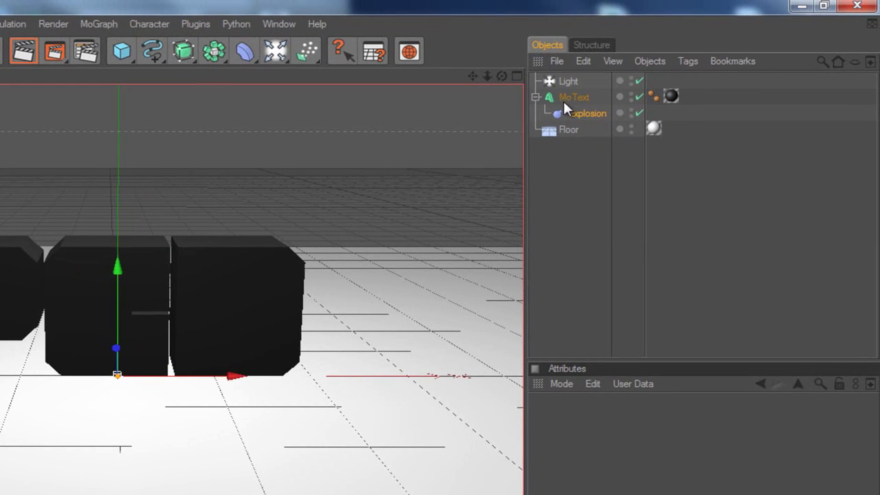
Make the MoText editable and expand its hierarchy to reveal the P, C and D letters
click(745, 53)
click(569, 98)
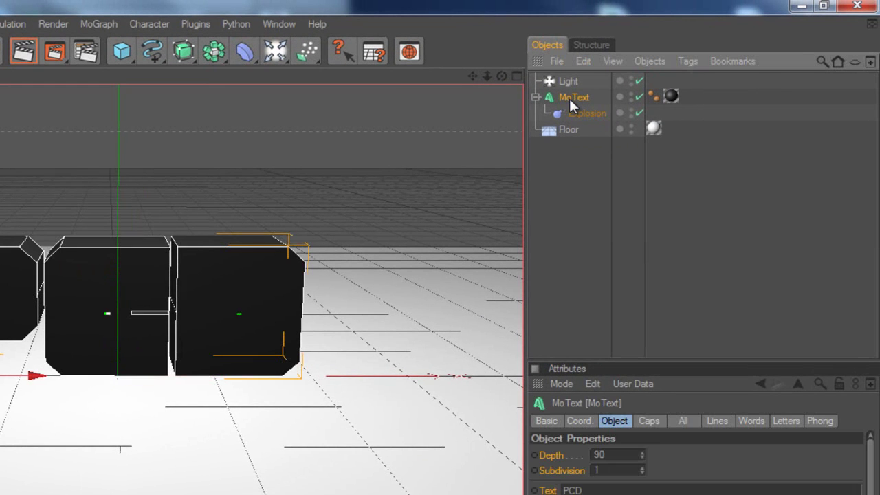
right_click(569, 98)
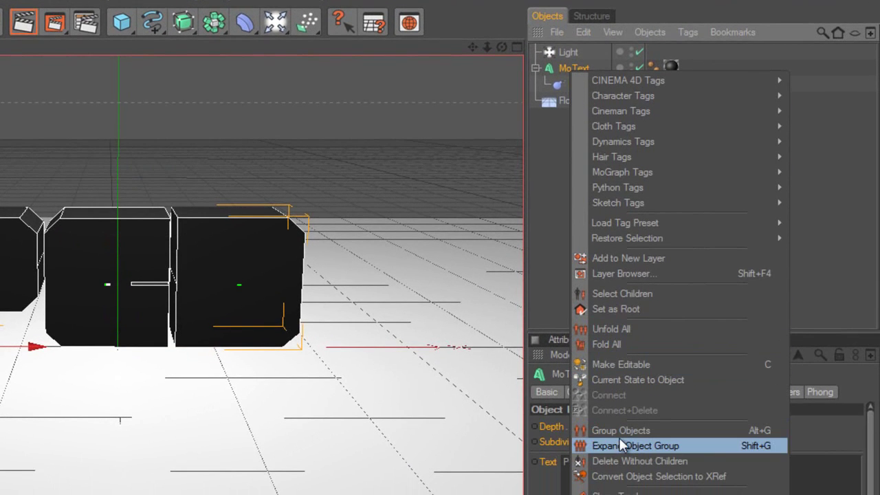
click(619, 362)
click(538, 183)
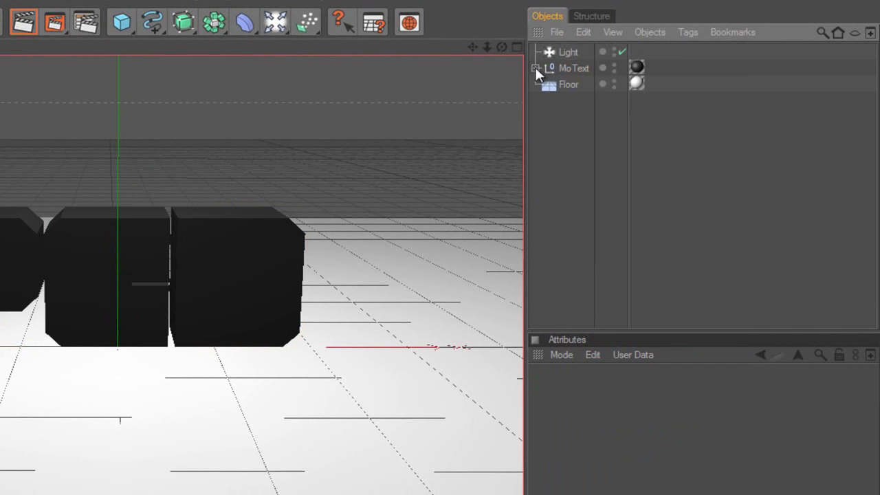
click(535, 68)
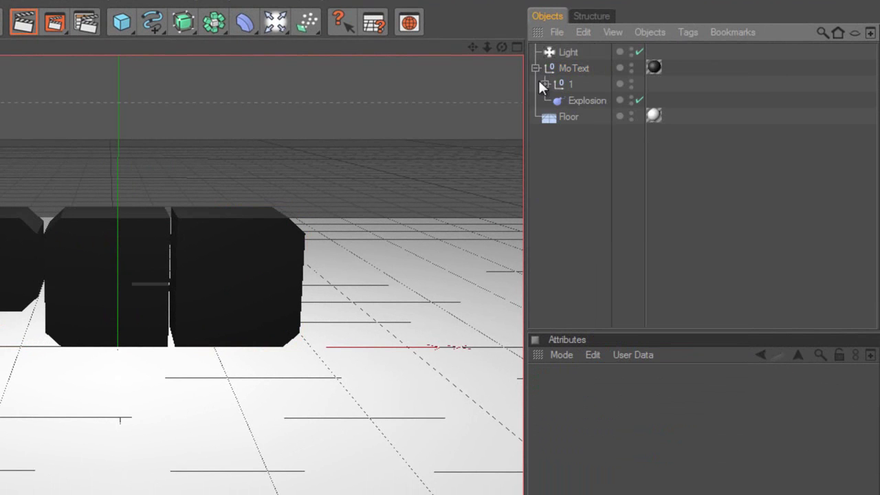
click(545, 84)
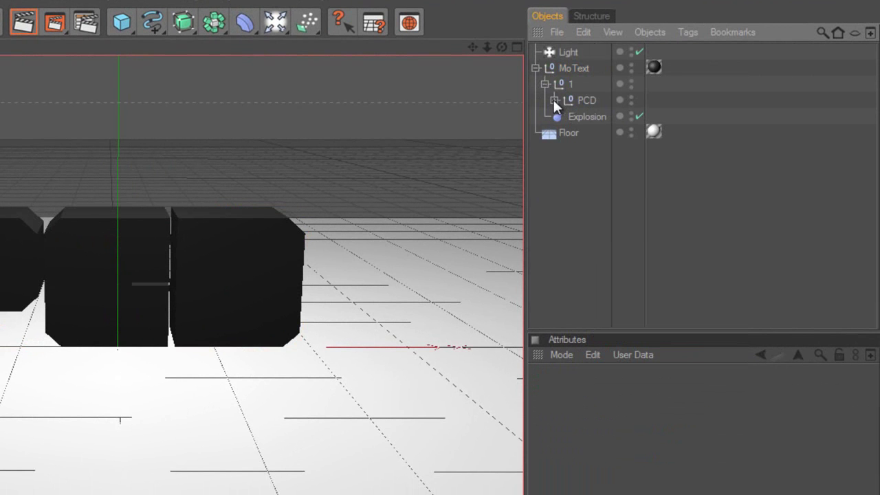
click(553, 99)
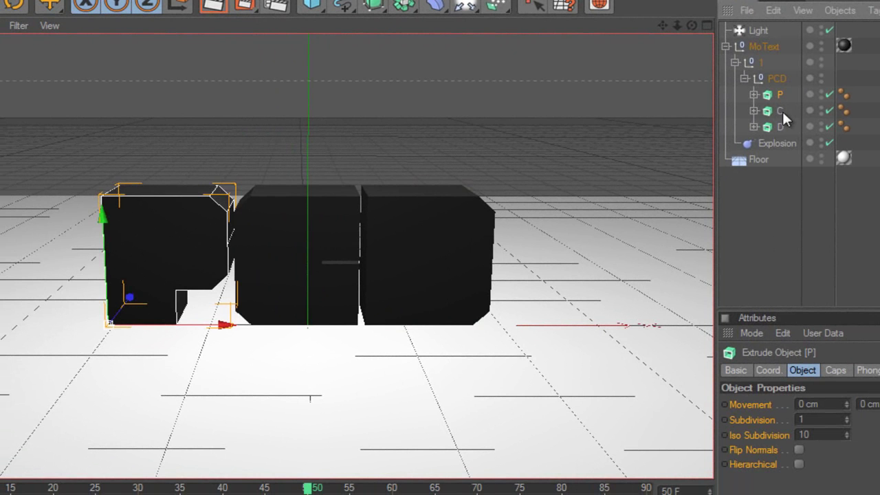
Select the C letter and slide it left into line between P and D
click(784, 112)
click(782, 122)
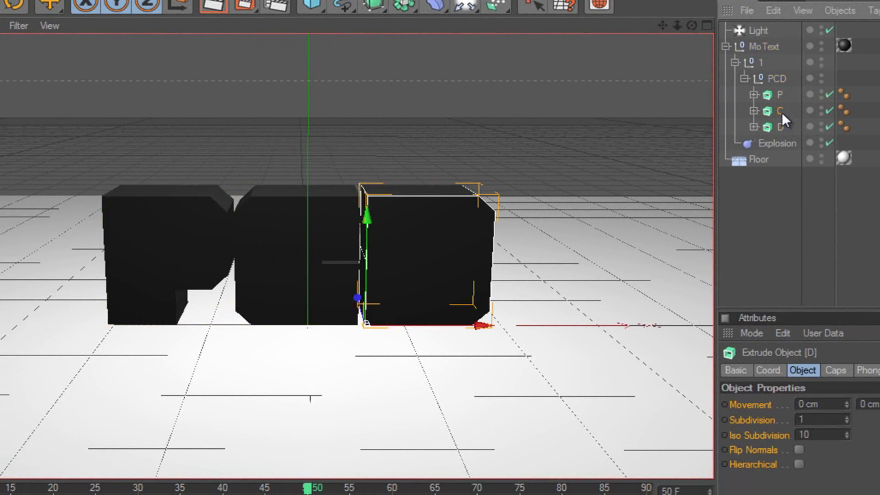
click(782, 113)
drag(353, 330, 324, 330)
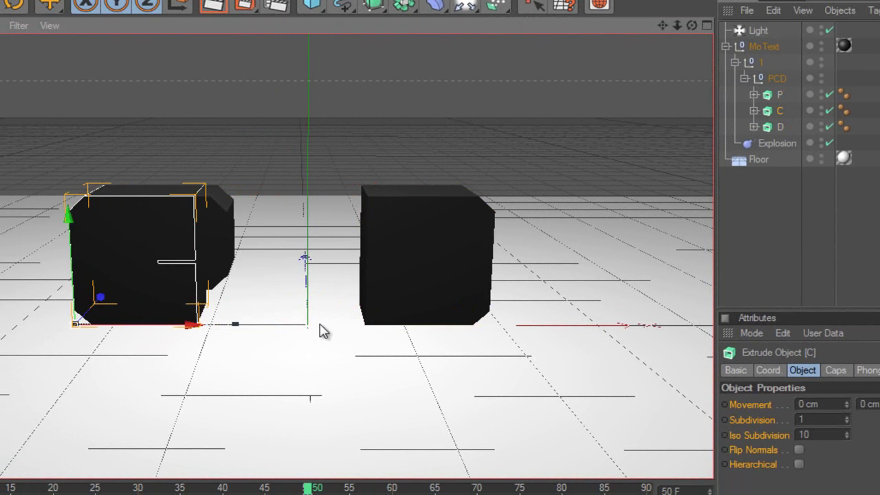
drag(206, 323, 169, 338)
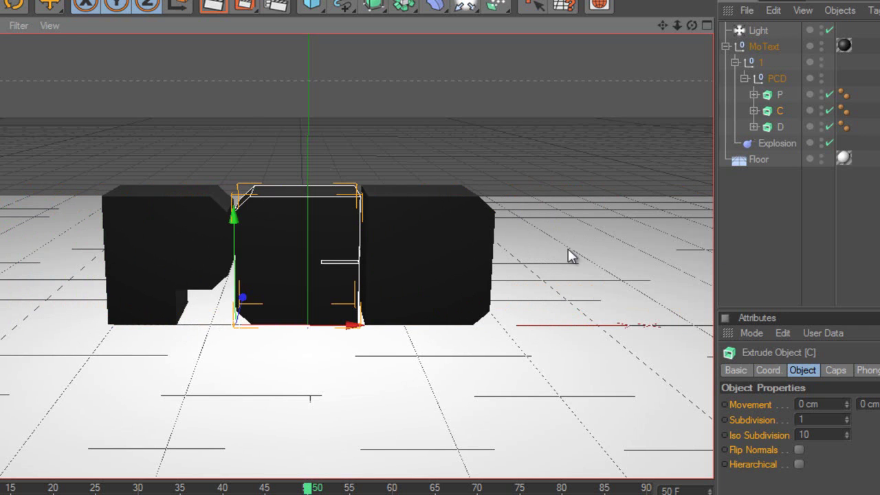
Select the P letter and return the timeline to frame 0
click(764, 262)
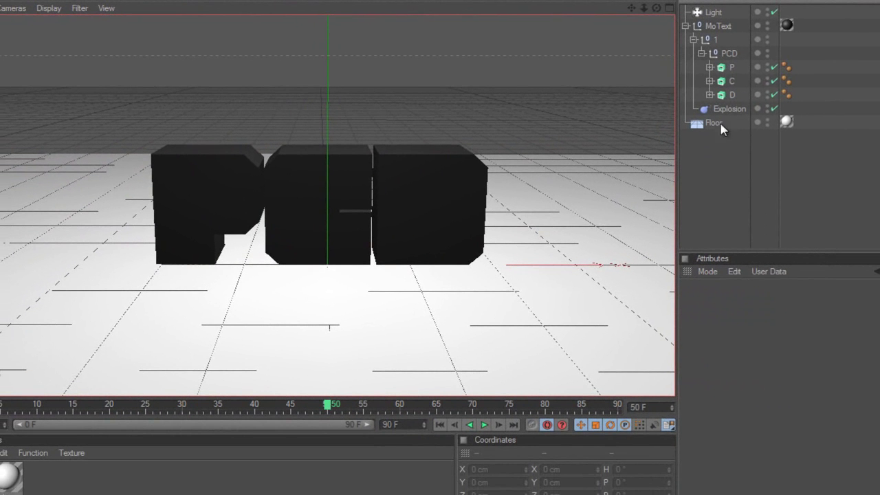
click(750, 79)
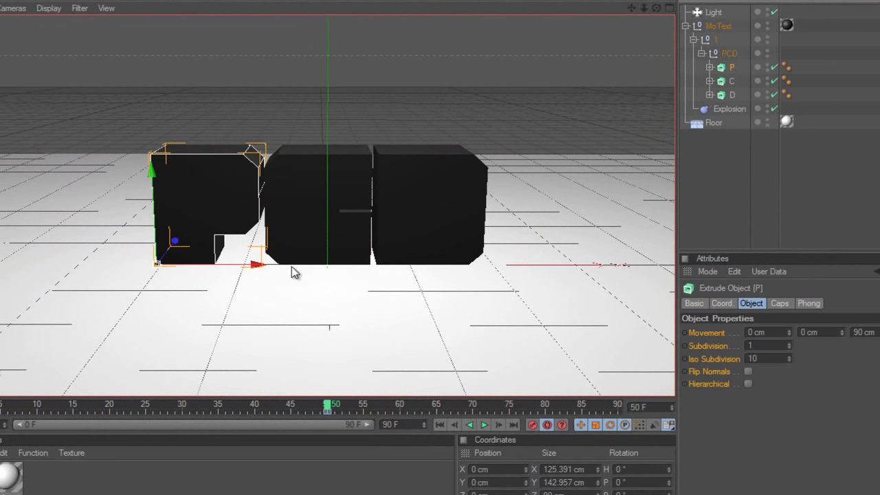
drag(330, 405, 2, 405)
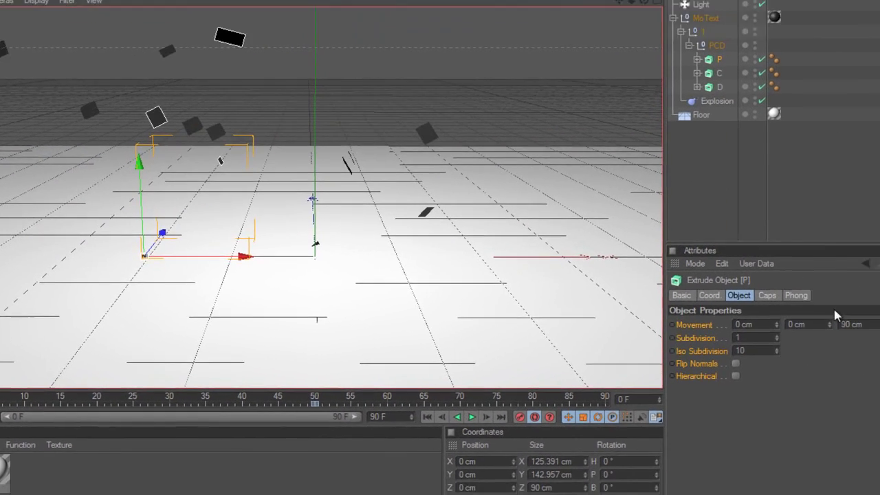
Set P's heading, pitch and bank rotations to 100° each in the Coord. tab
click(709, 295)
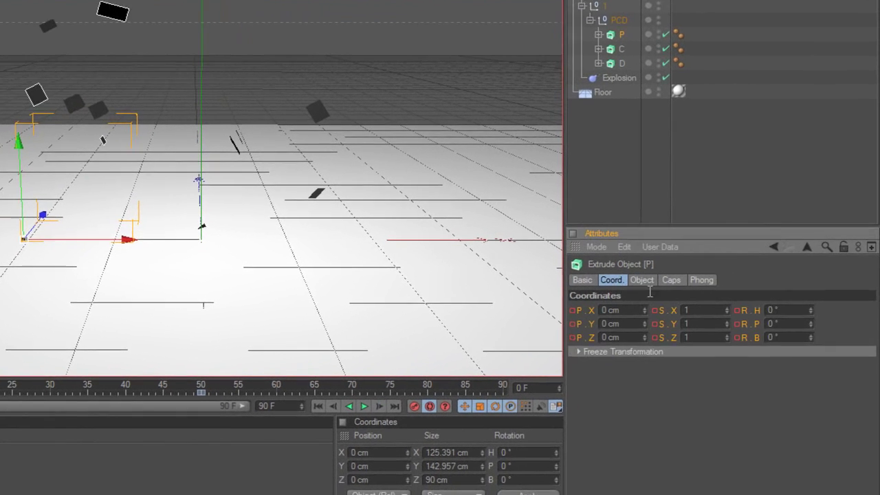
click(774, 310)
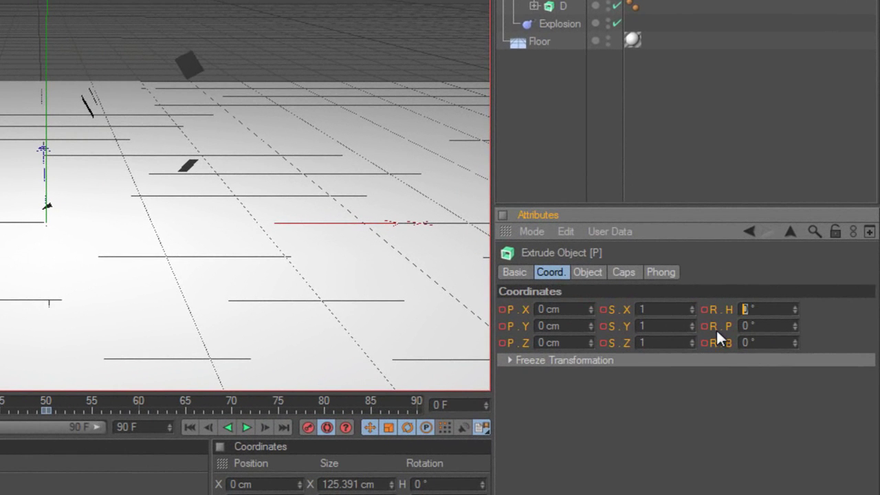
text(100)
key(Tab)
text(100)
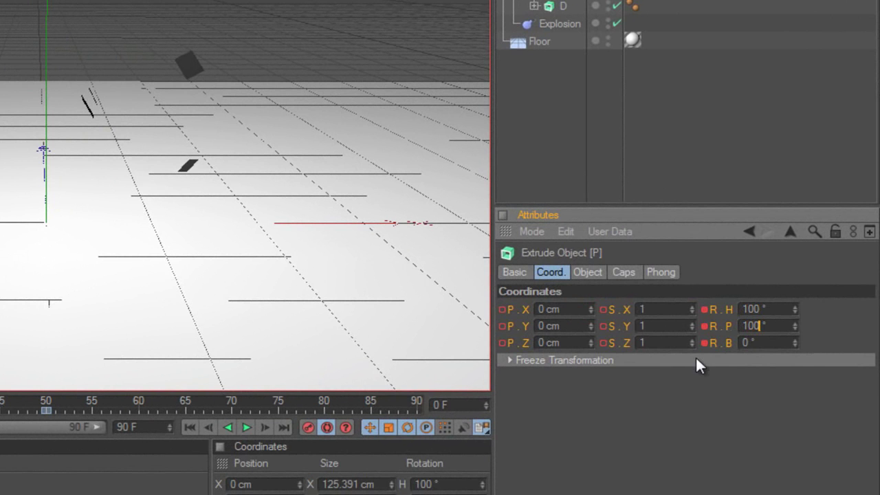
click(746, 342)
text(100)
click(722, 360)
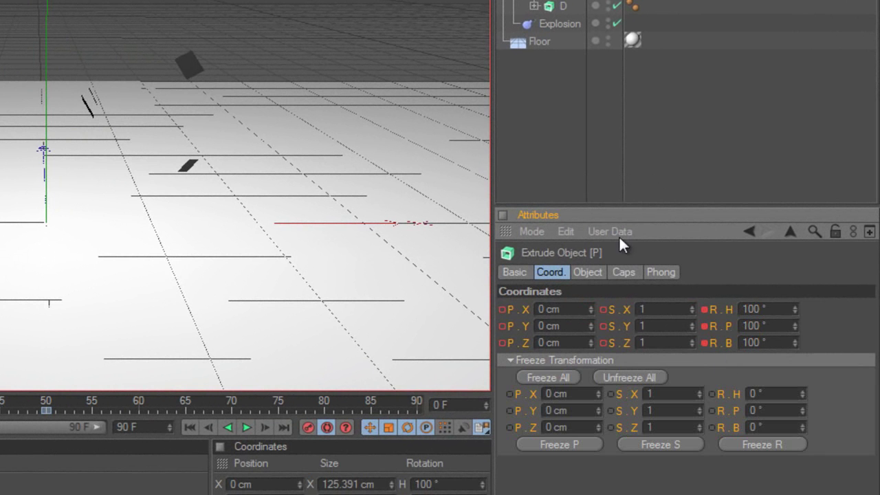
click(615, 359)
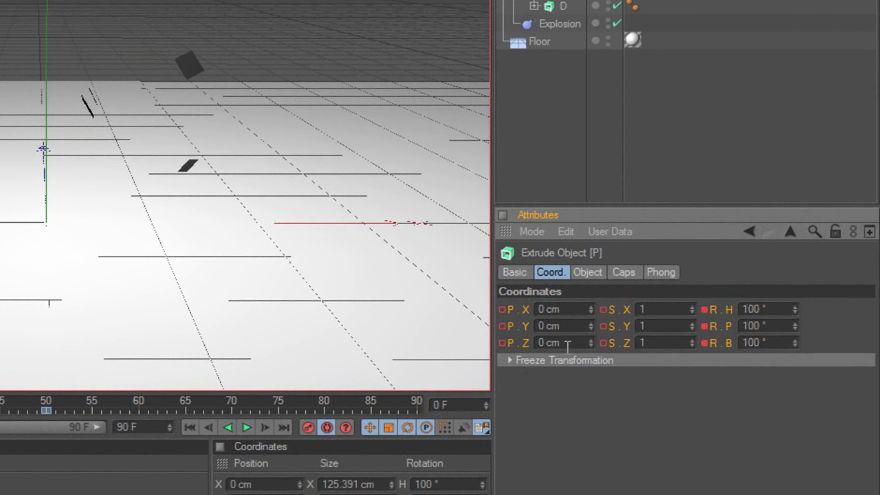
Undo an accidental move of P, then set its position to X -100 cm and Y 400 cm
click(543, 310)
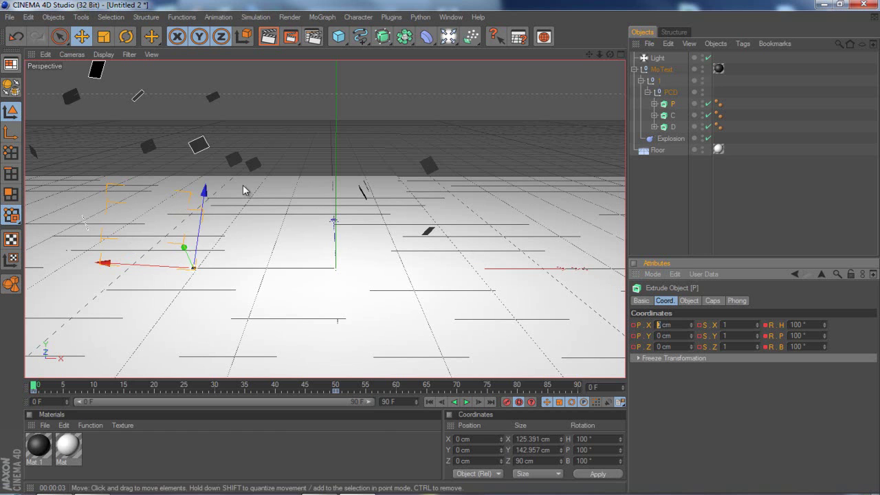
drag(103, 262, 407, 250)
key(ctrl+z)
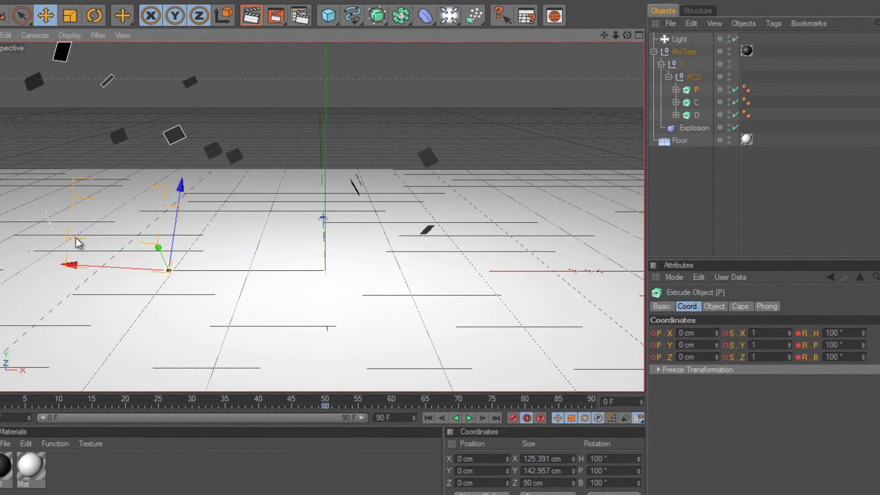
click(681, 332)
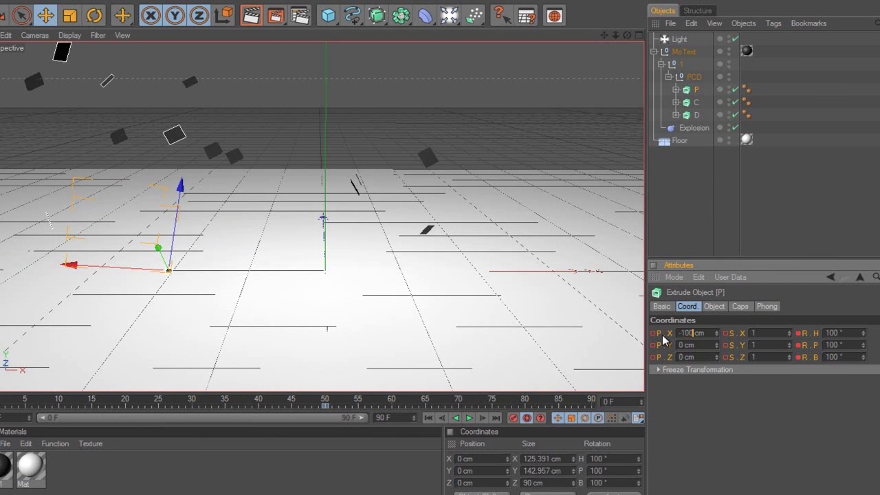
key(Return)
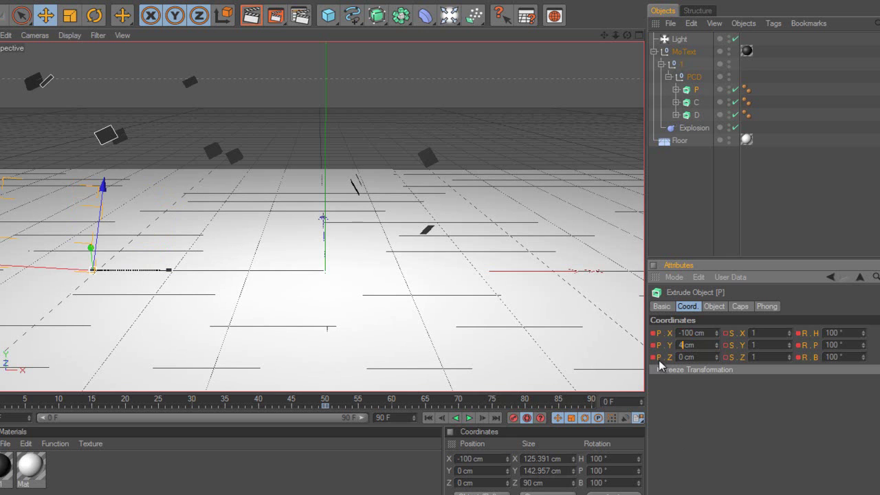
text(400)
key(Return)
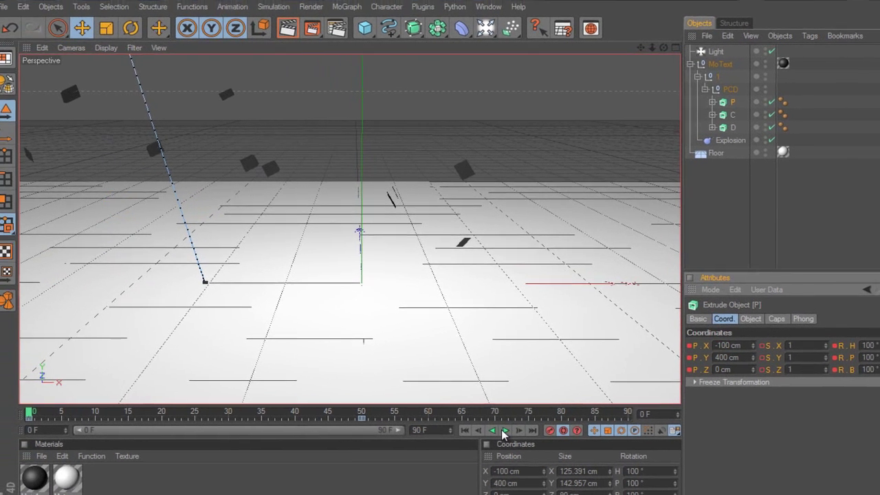
Play the animation, pausing at frames 23, 32 and 41 to render shaded previews of P flying in
click(505, 431)
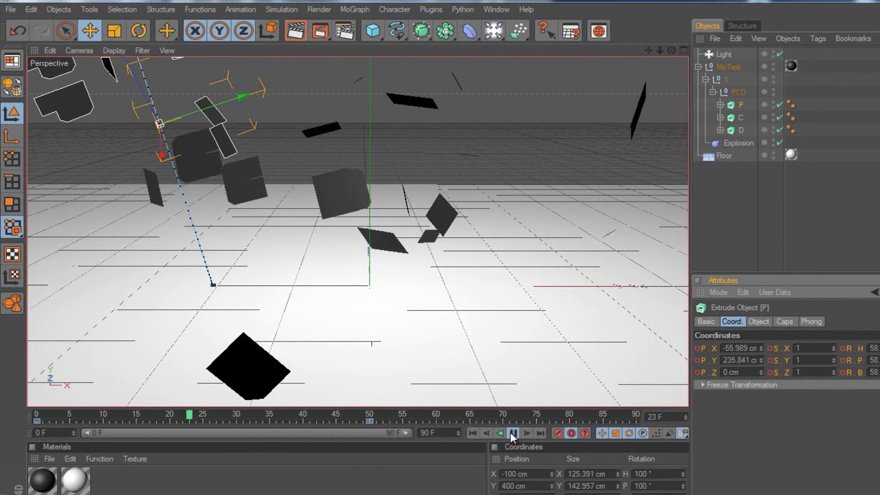
click(512, 432)
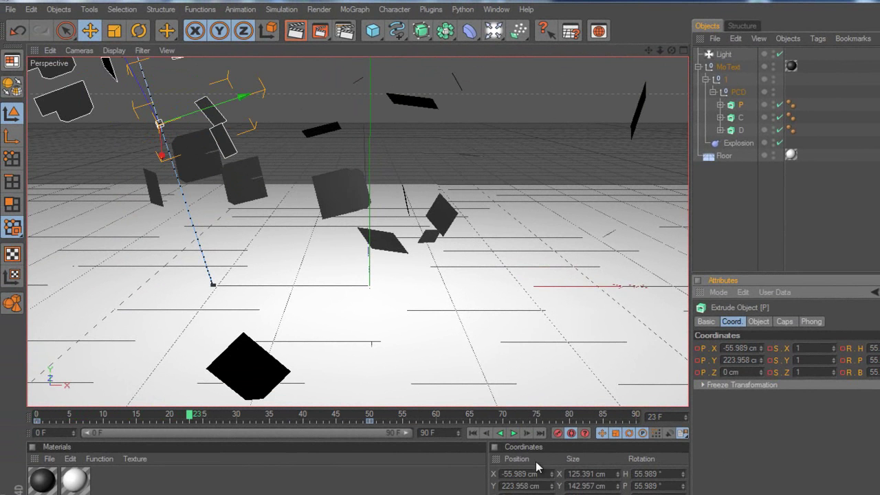
click(514, 433)
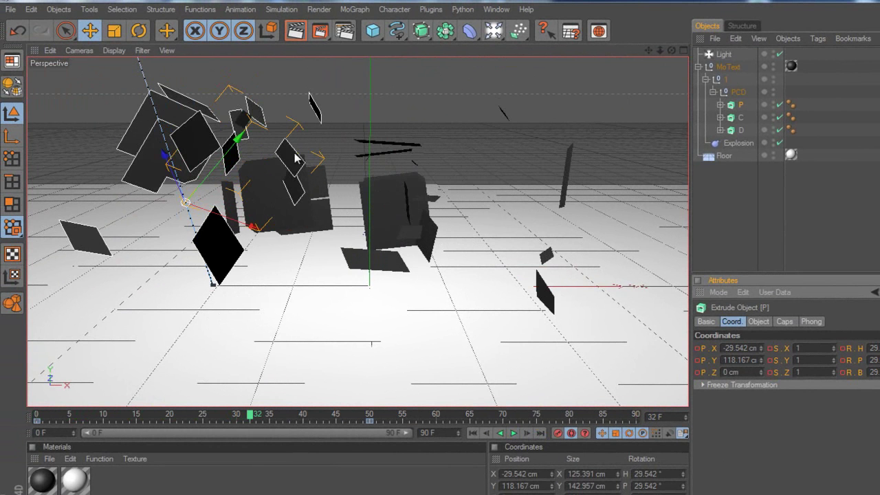
key(ctrl+r)
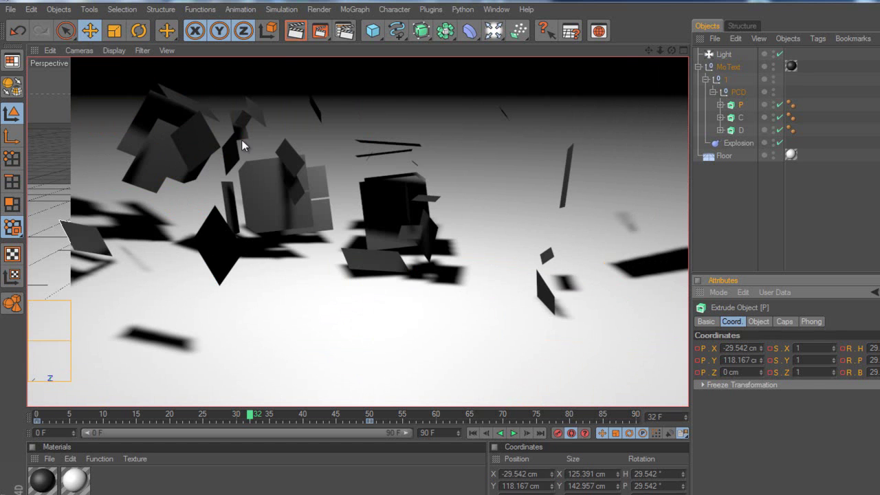
click(517, 433)
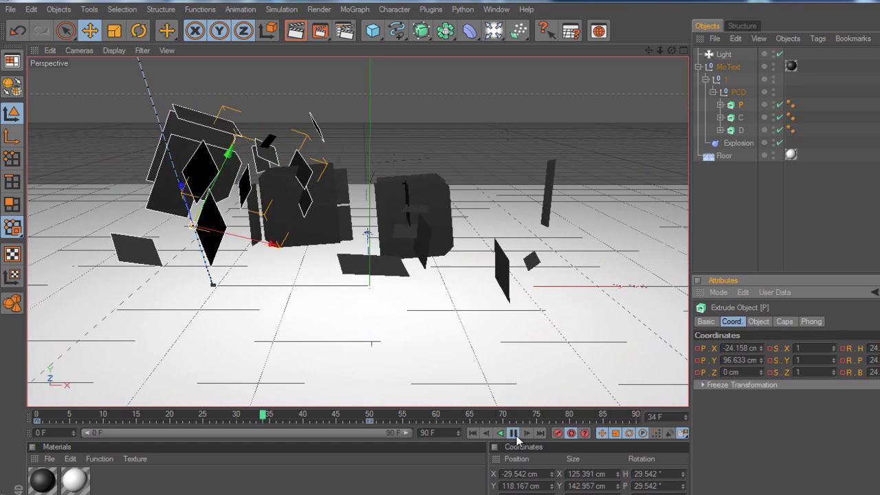
click(516, 433)
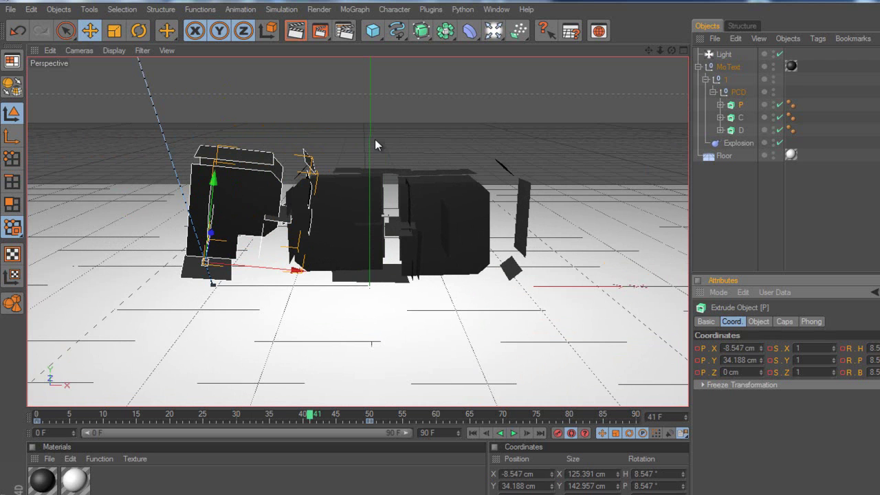
click(295, 31)
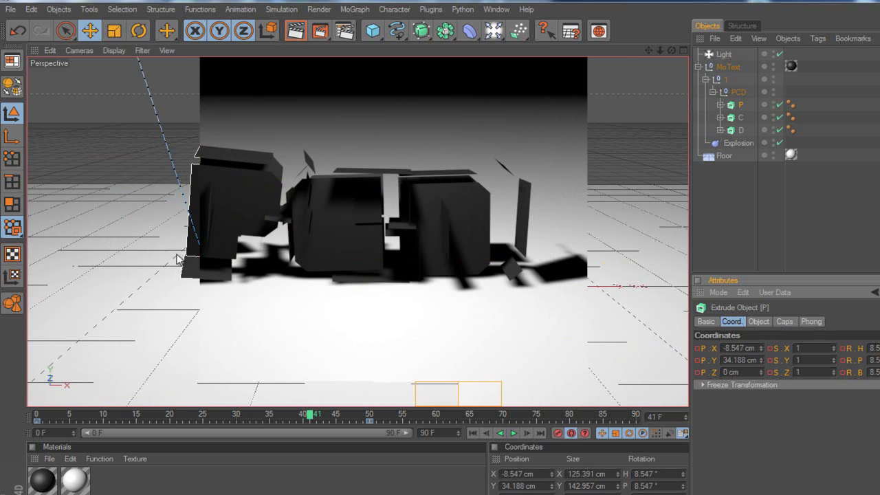
Record a position keyframe for the C letter in place at frame 50
click(515, 432)
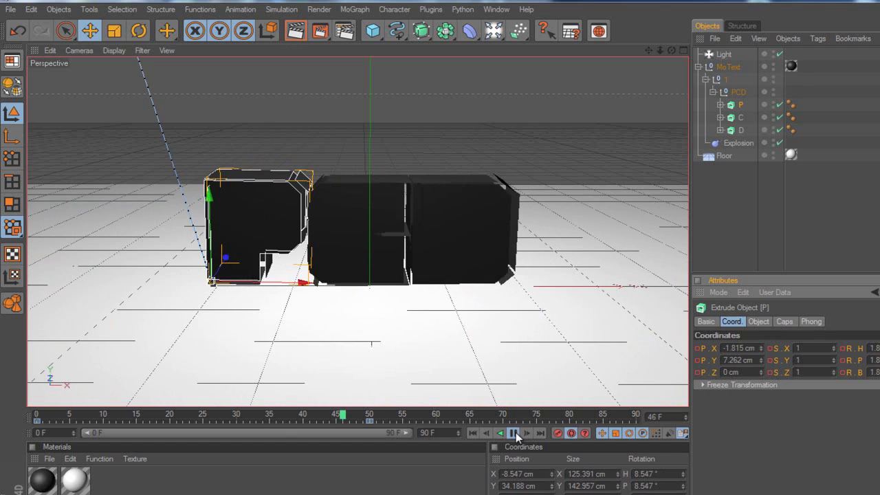
click(36, 416)
click(369, 415)
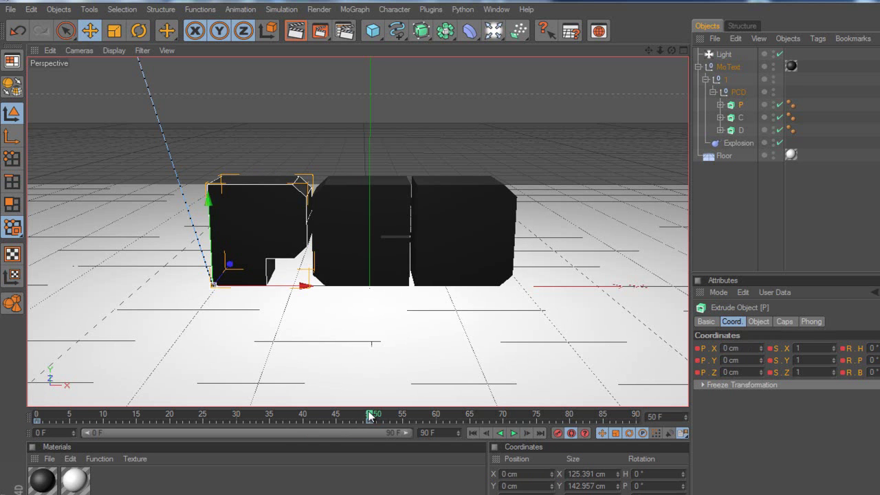
click(741, 118)
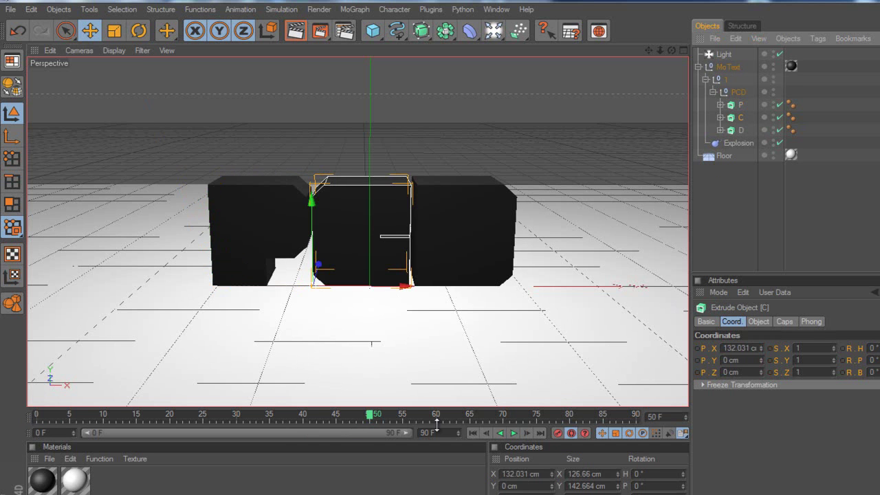
click(558, 432)
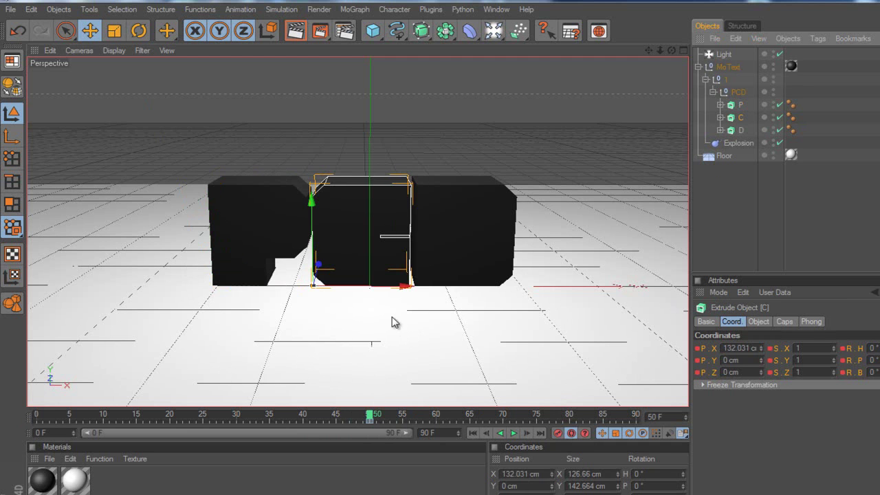
At frame 0, set C's starting X and Z positions to 100 cm
click(35, 416)
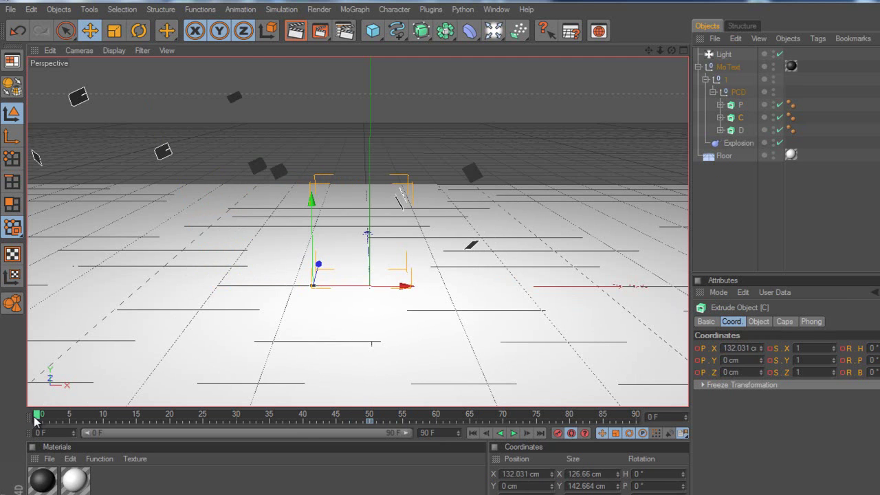
double_click(751, 349)
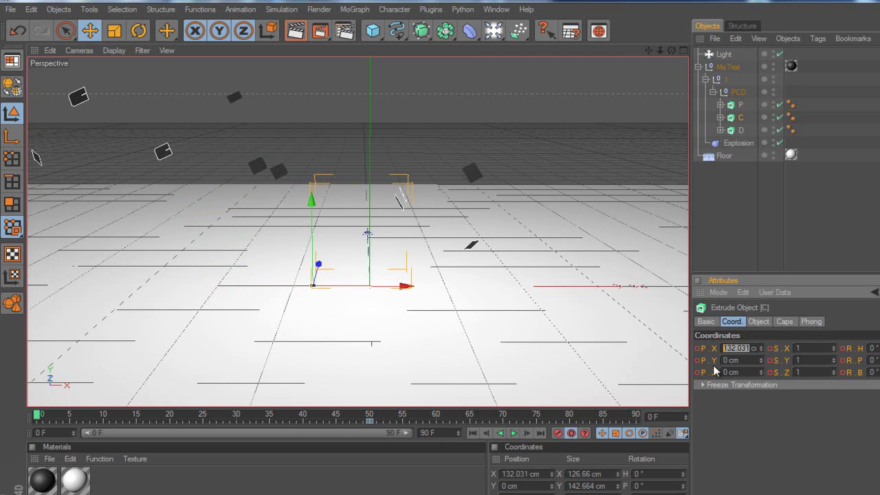
text(100)
key(Return)
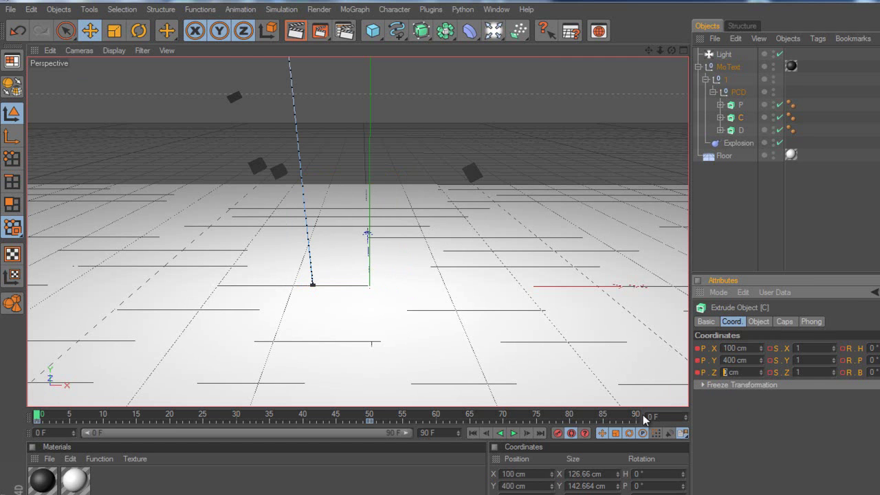
text(100)
key(Return)
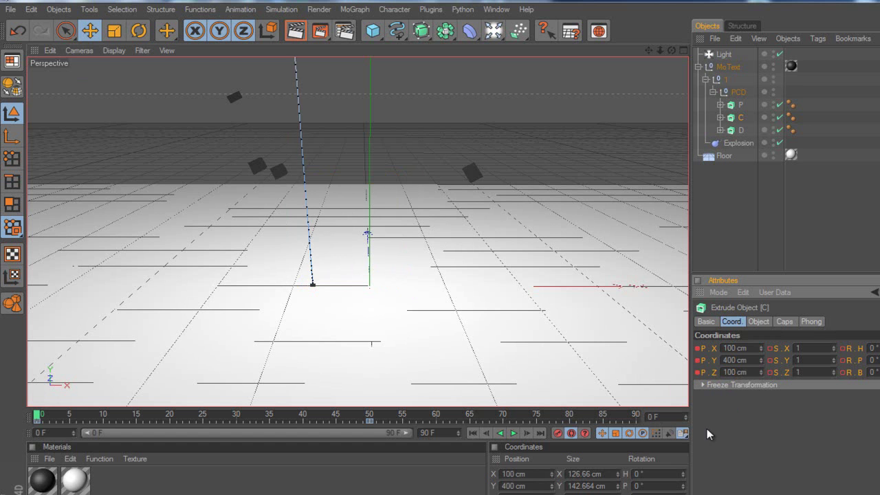
Rotate the C letter to -100° on heading, pitch and bank
click(874, 348)
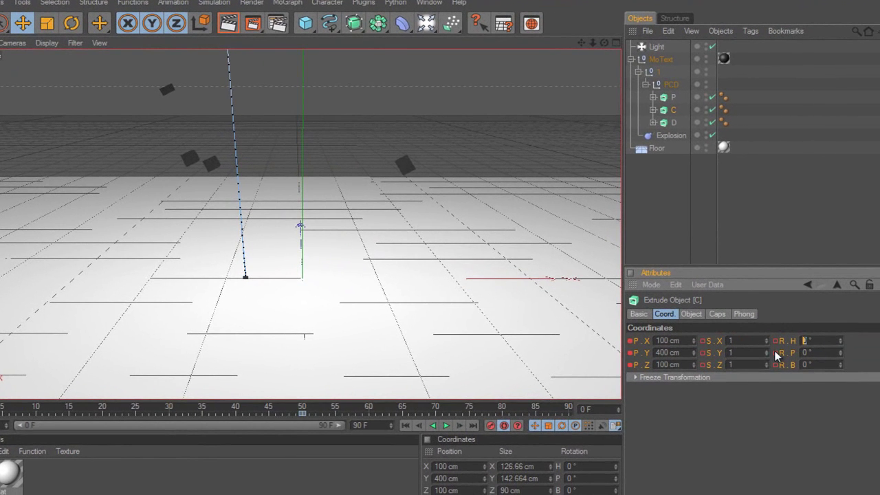
click(809, 351)
text(-100)
click(809, 364)
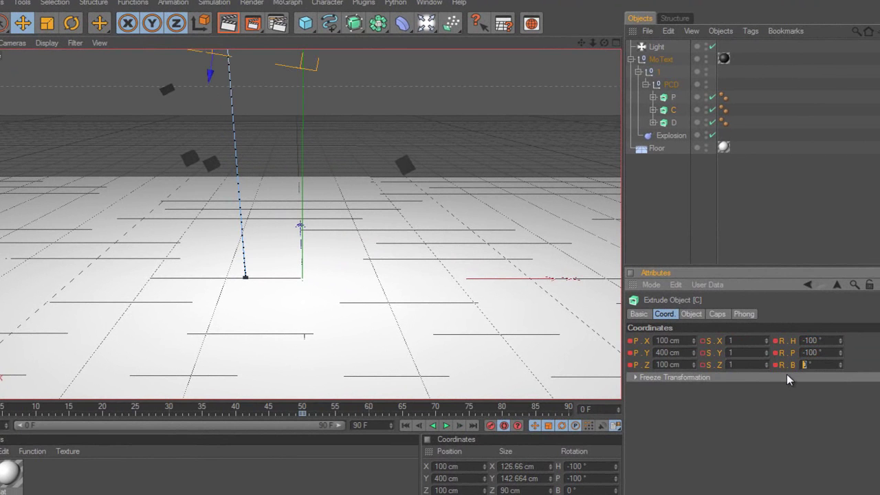
text(-100)
key(Return)
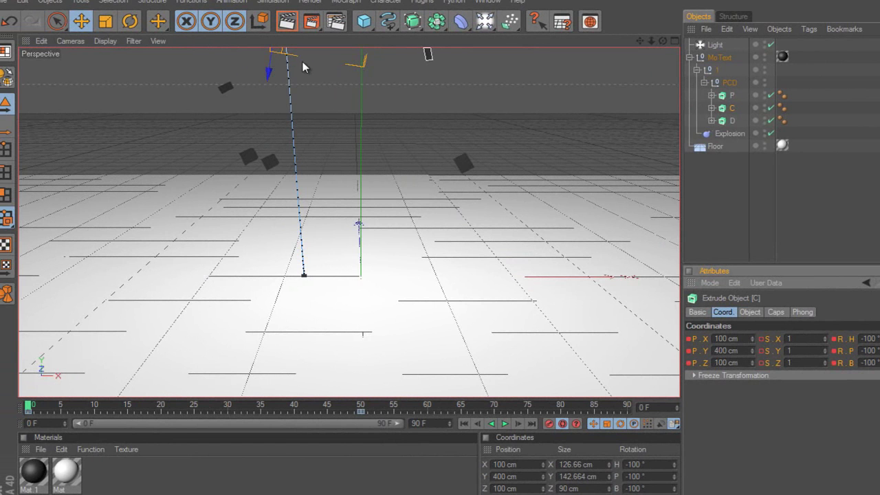
Raise C's starting height to 450 cm and play the animation to check it
double_click(727, 352)
key(BackSpace)
text(450)
key(Return)
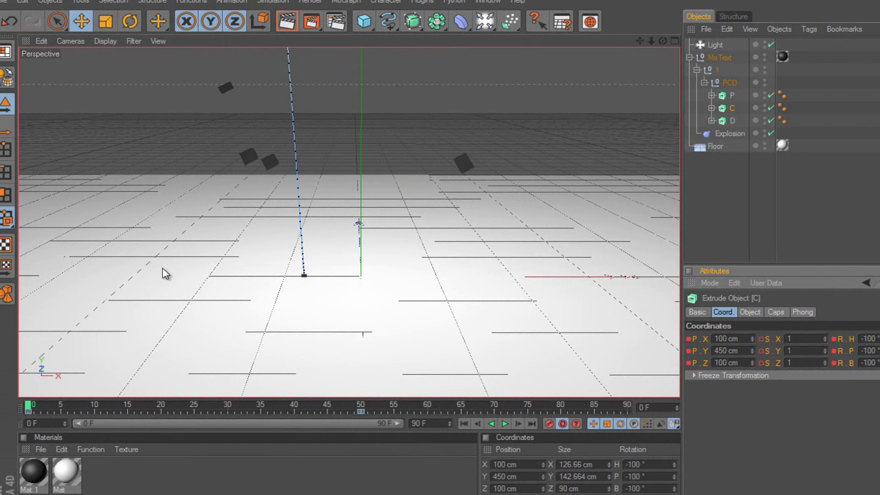
click(504, 424)
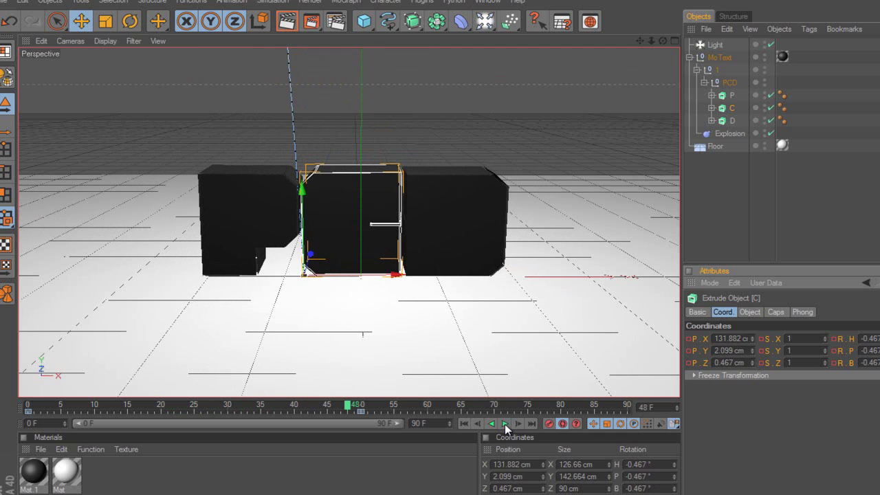
Stop playback, select D at frame 0 and rotate it 100° on heading, pitch and bank
click(505, 424)
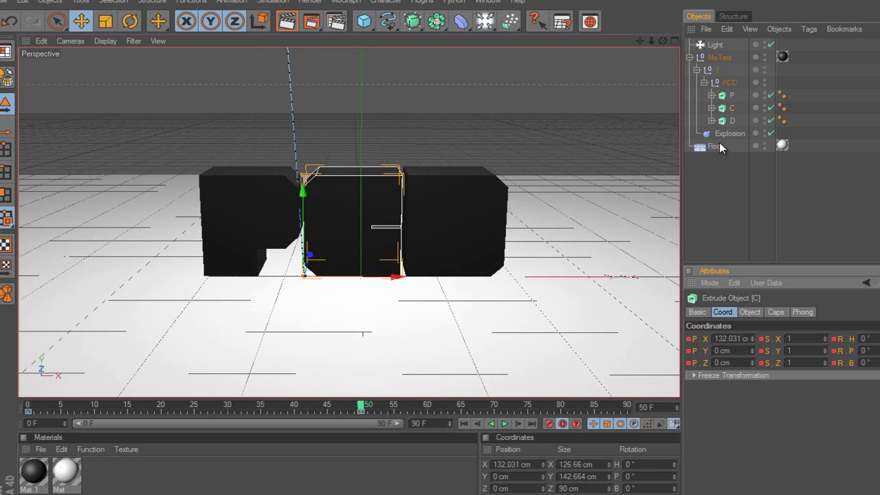
click(732, 122)
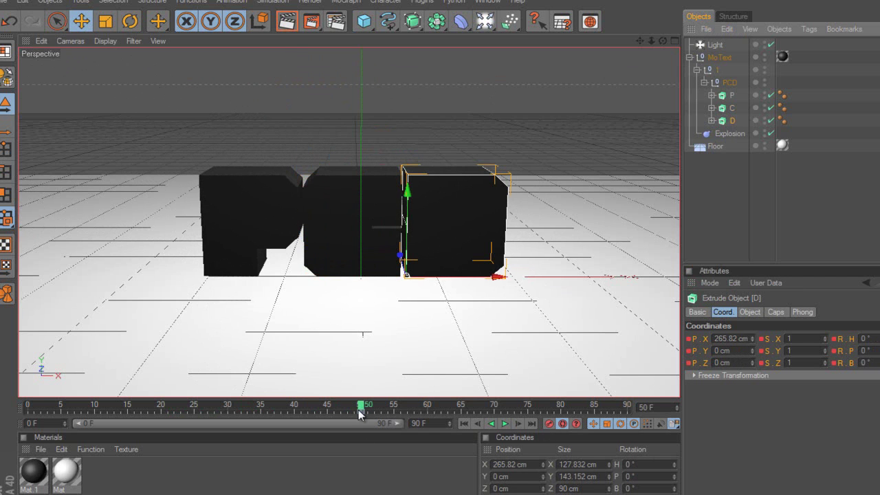
drag(361, 407, 26, 421)
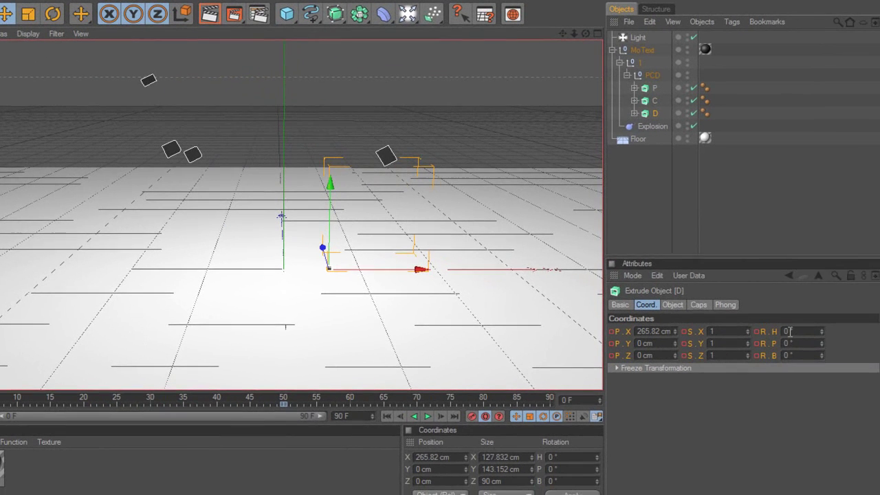
click(787, 331)
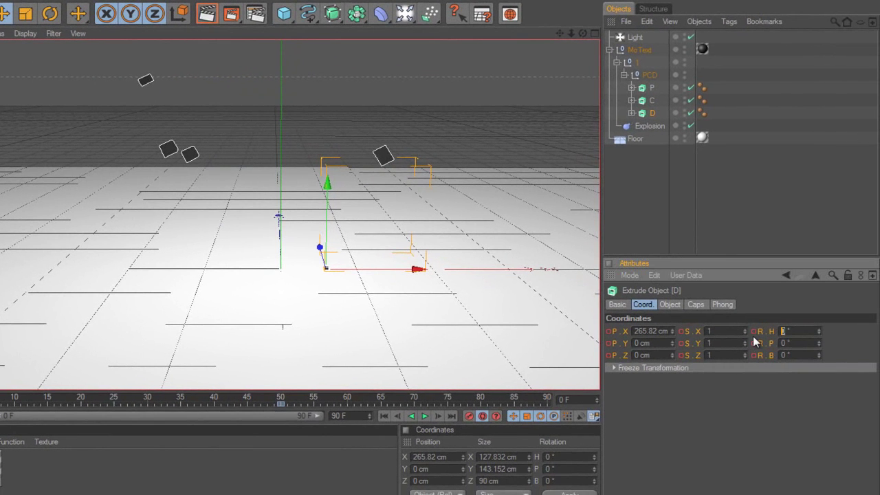
text(100)
click(786, 342)
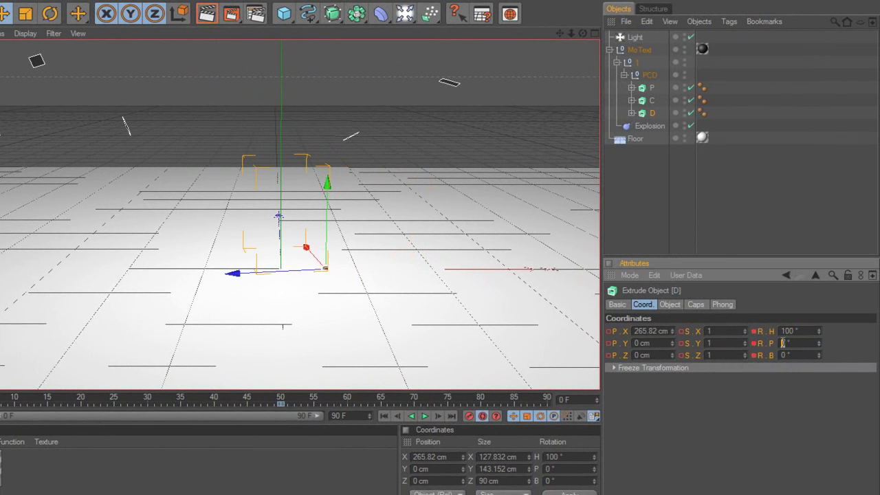
text(100)
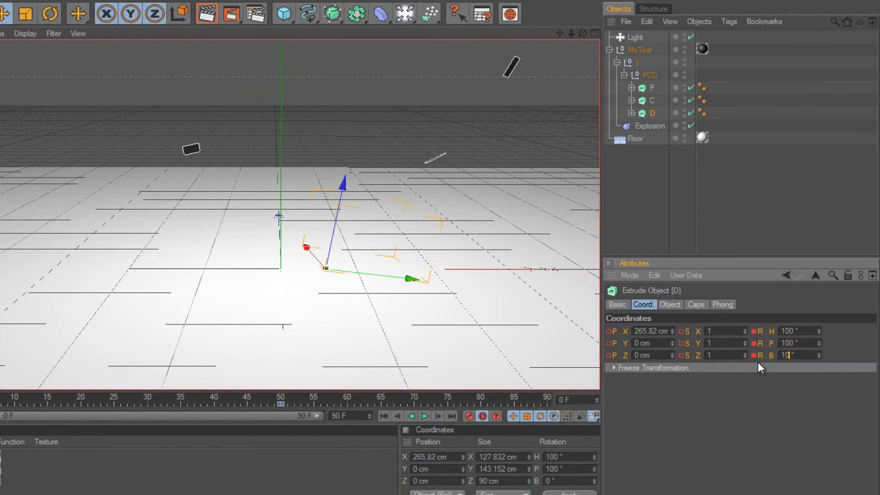
key(Return)
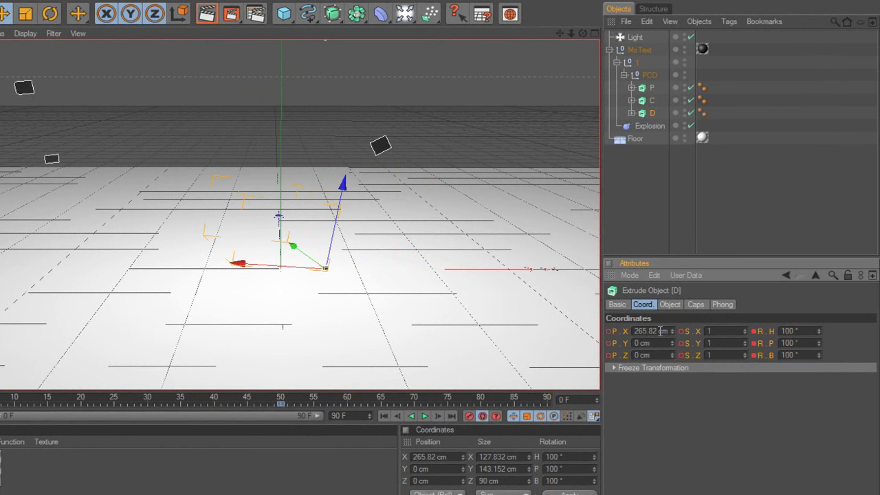
Set D's starting position to X 500, Y 400 and Z 300 cm
click(660, 331)
text(400)
key(Return)
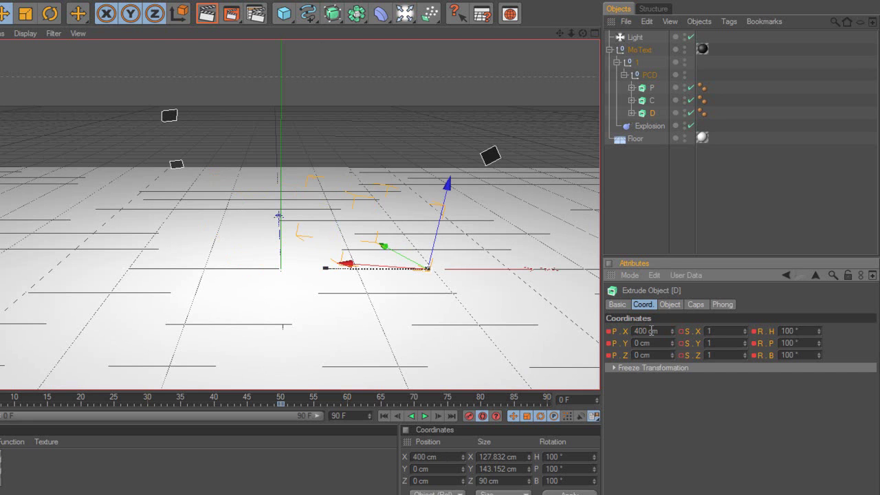
click(648, 331)
key(Tab)
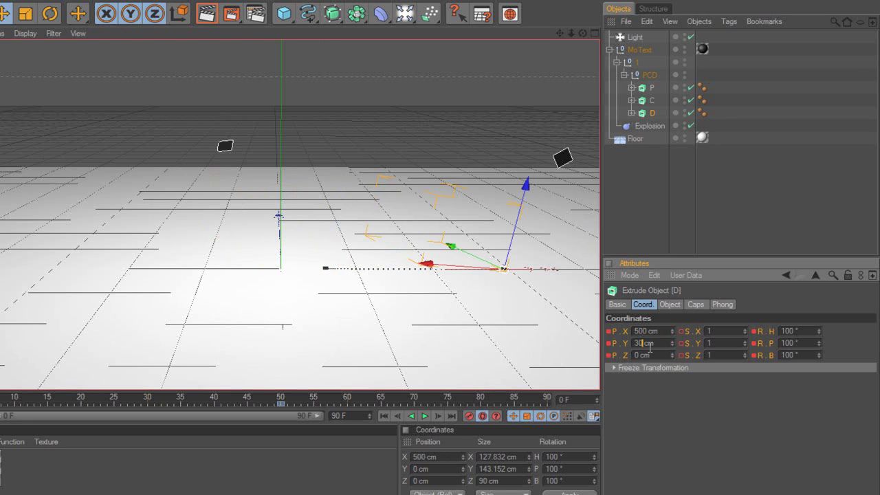
key(Return)
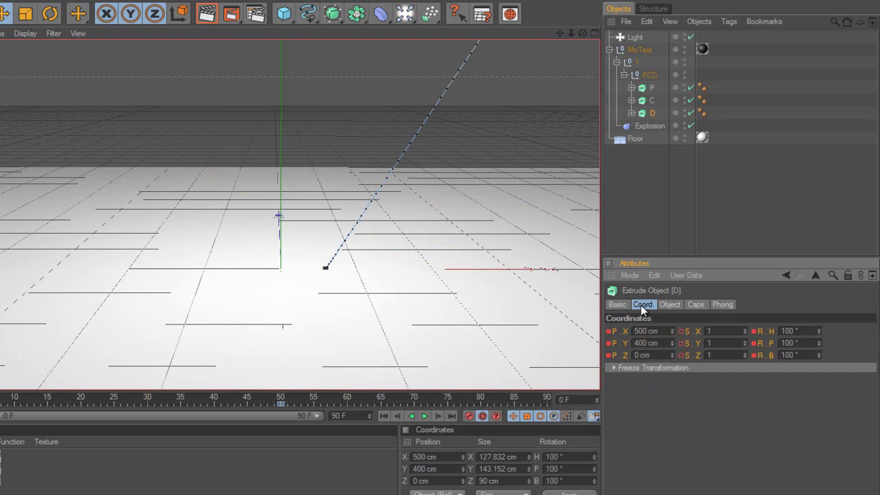
text(300)
key(Return)
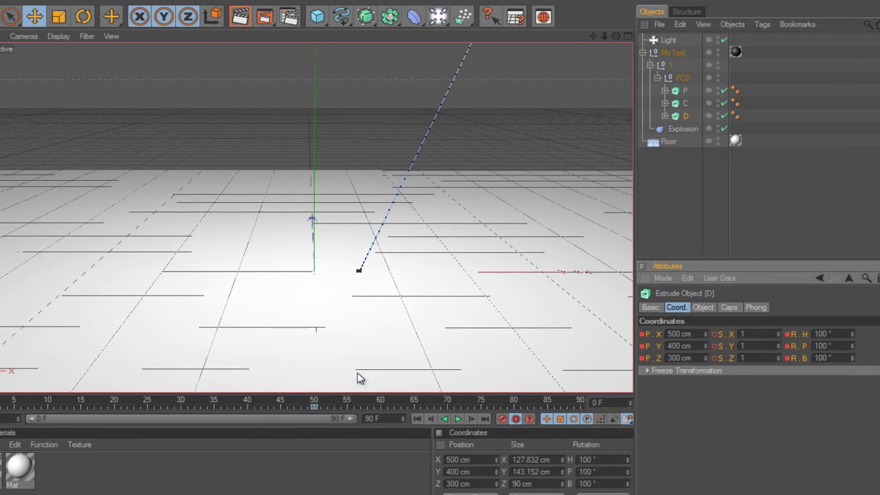
click(461, 420)
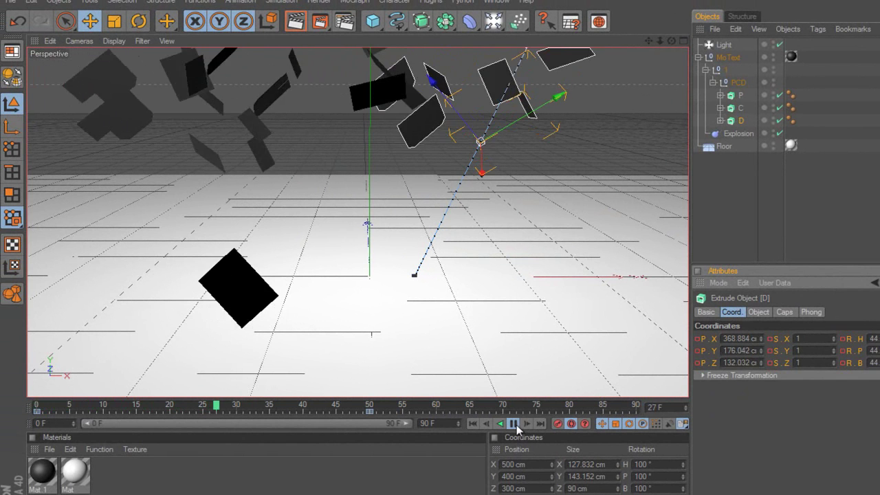
click(514, 424)
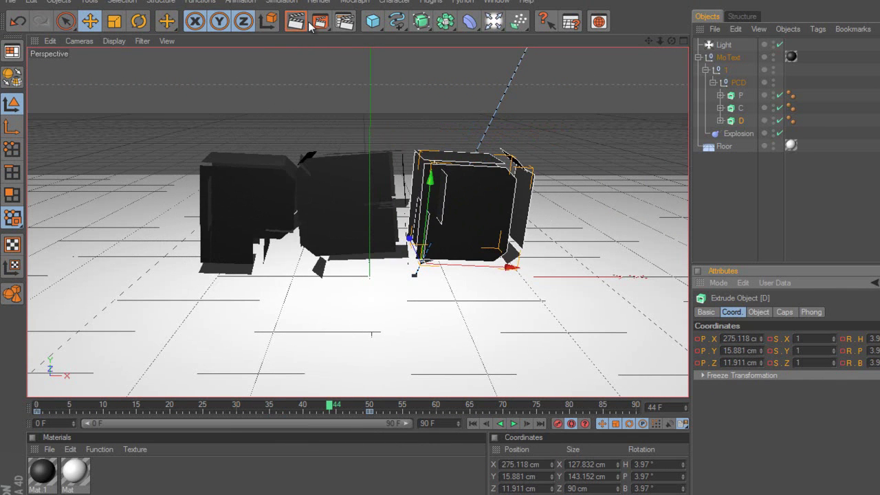
key(ctrl+r)
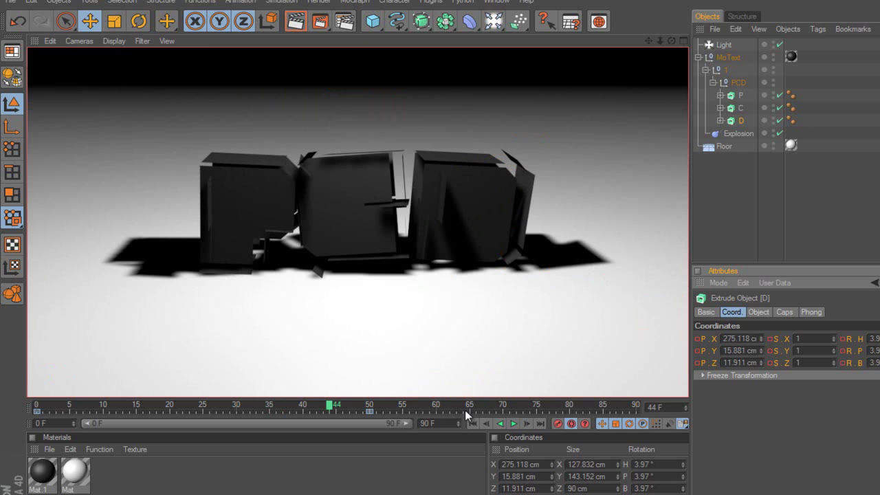
click(513, 423)
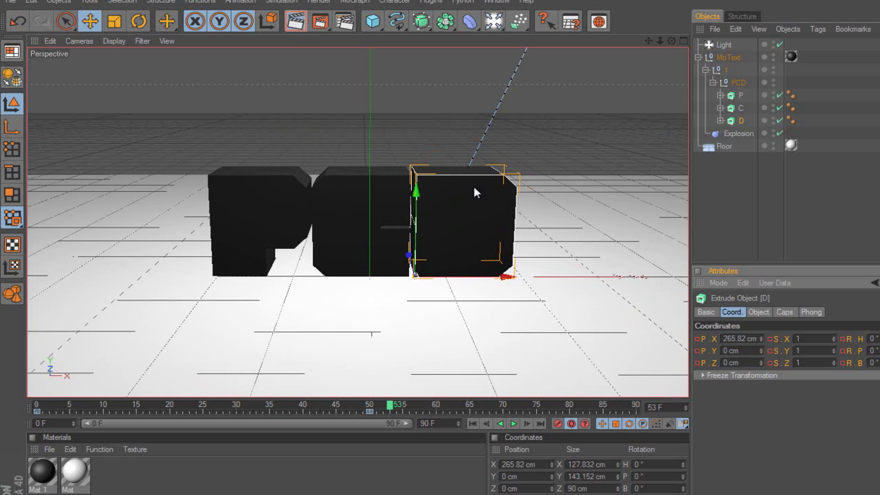
key(ctrl+r)
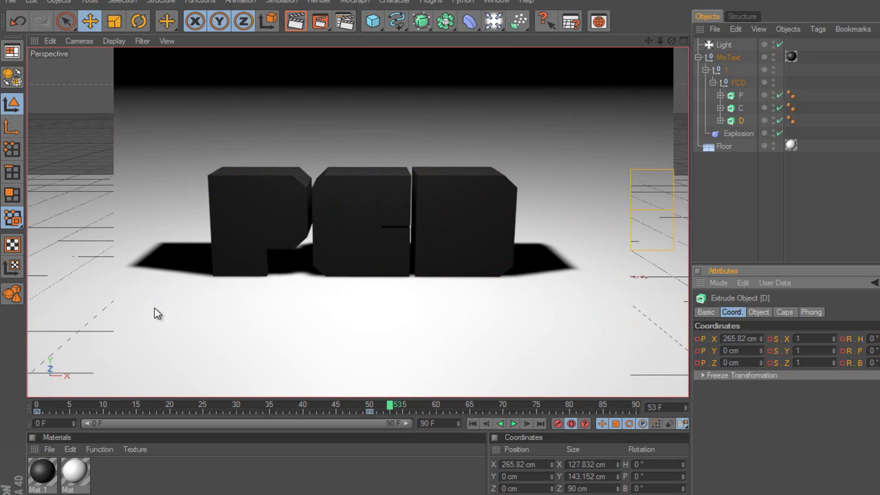
click(36, 407)
click(515, 425)
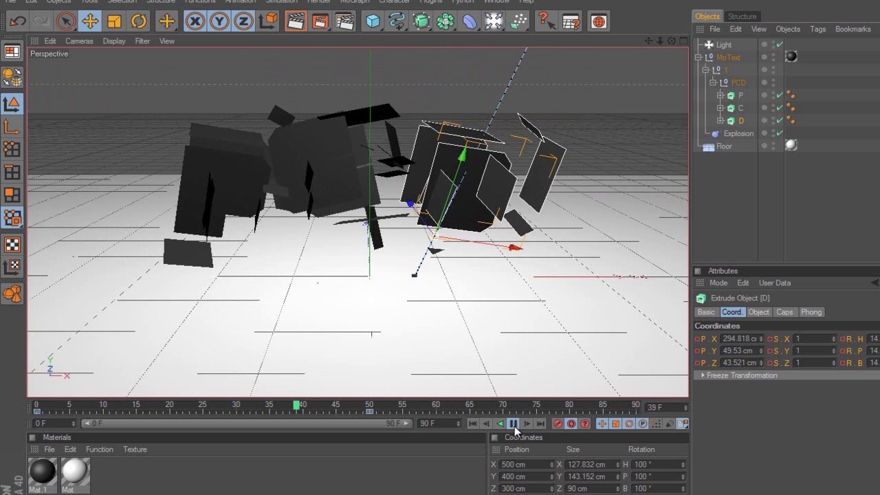
click(512, 423)
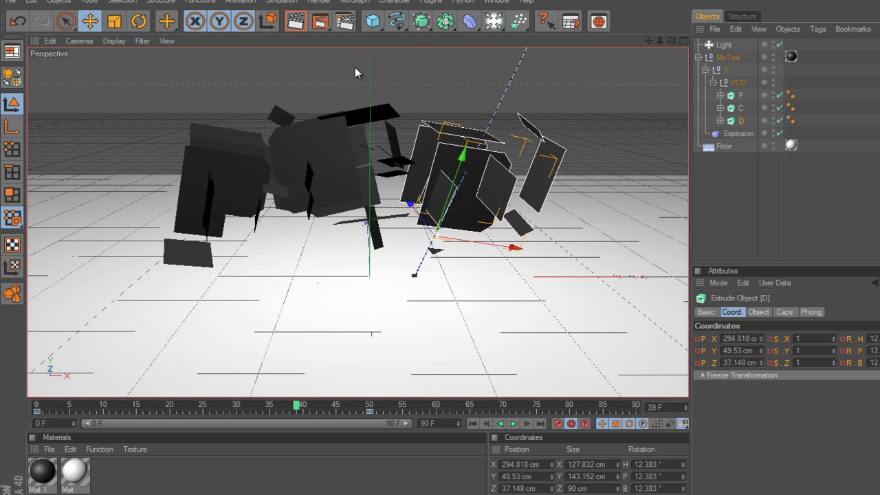
click(294, 22)
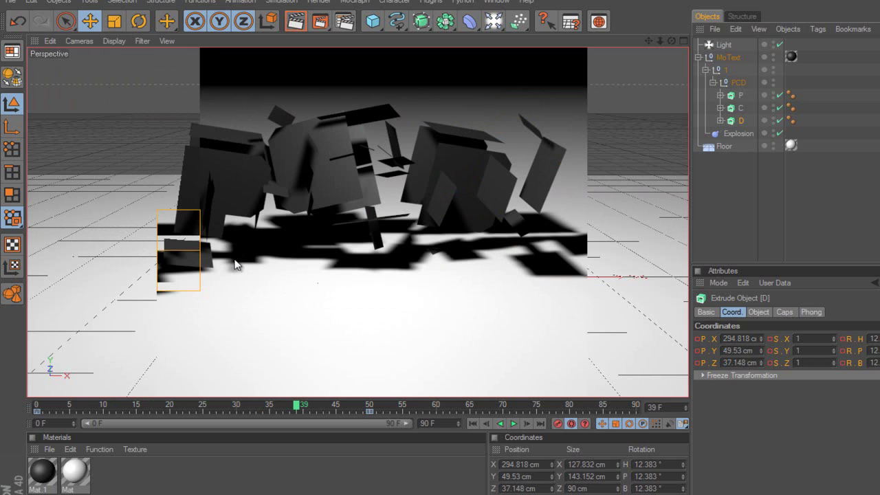
click(330, 405)
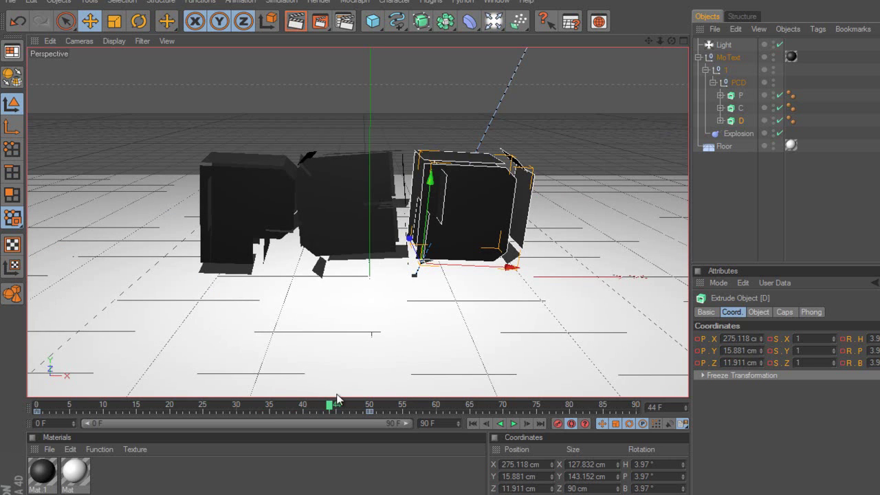
click(368, 407)
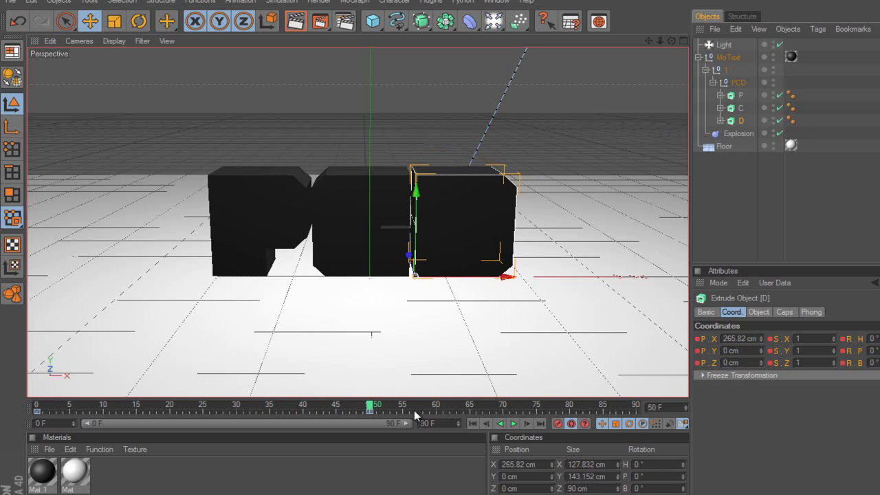
click(451, 410)
click(495, 410)
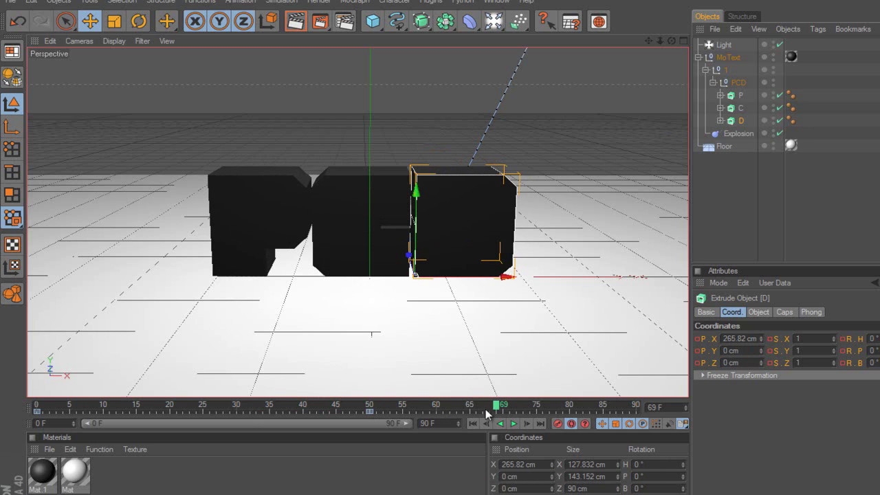
click(164, 409)
click(35, 409)
click(255, 407)
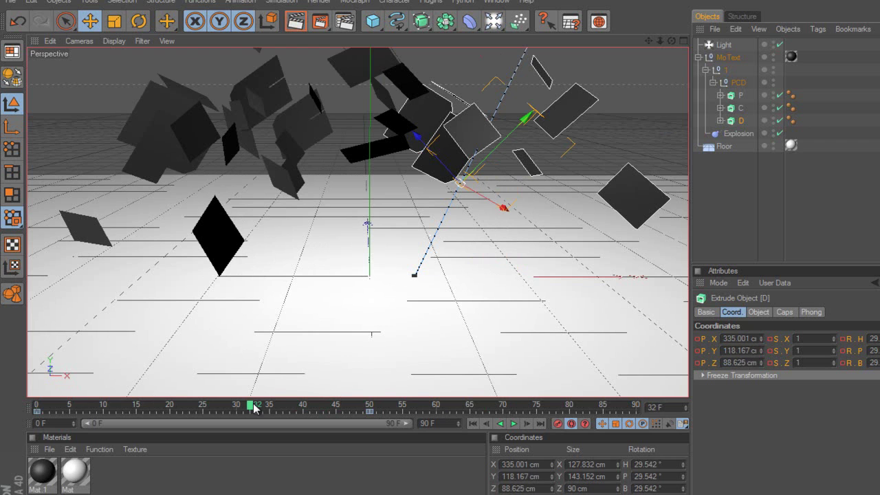